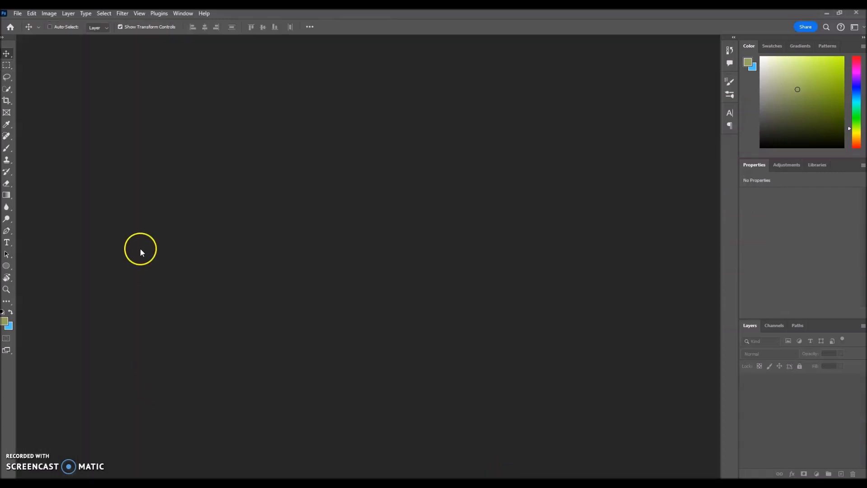
# Create a new 1920 x 1080 px document at 72 pixels/inch with a white background.
pyautogui.click(17, 13)
pyautogui.click(25, 21)
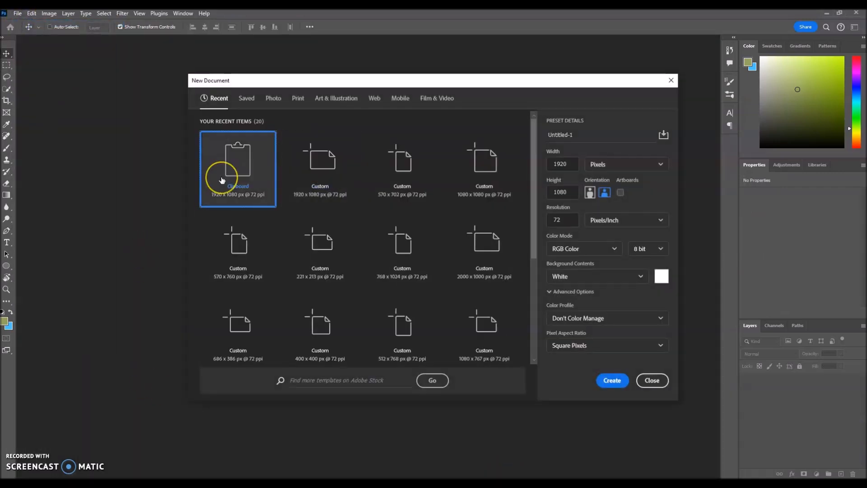
pyautogui.click(612, 381)
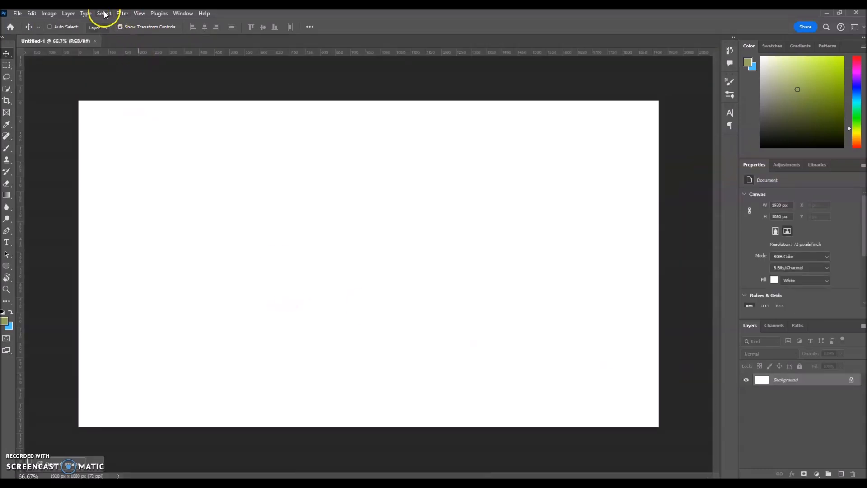
# Add a new guide layout with guides along the canvas edges and through its horizontal and vertical centres.
pyautogui.click(147, 13)
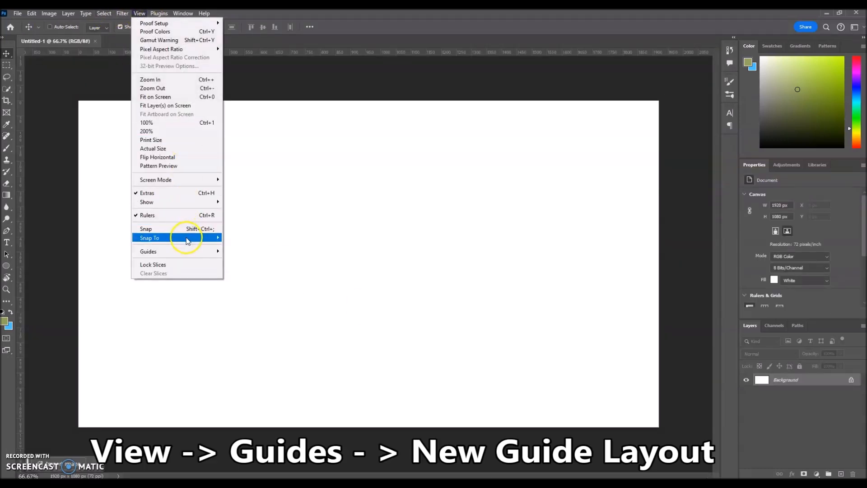
pyautogui.moveTo(195, 254)
pyautogui.click(253, 311)
pyautogui.click(382, 197)
pyautogui.click(443, 195)
pyautogui.click(497, 122)
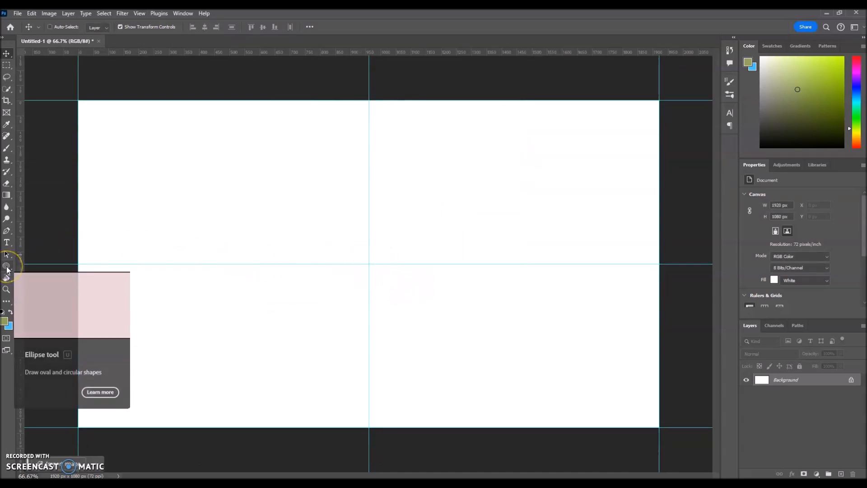
# Set up the Ellipse tool in Shape mode with no fill.
pyautogui.click(7, 269)
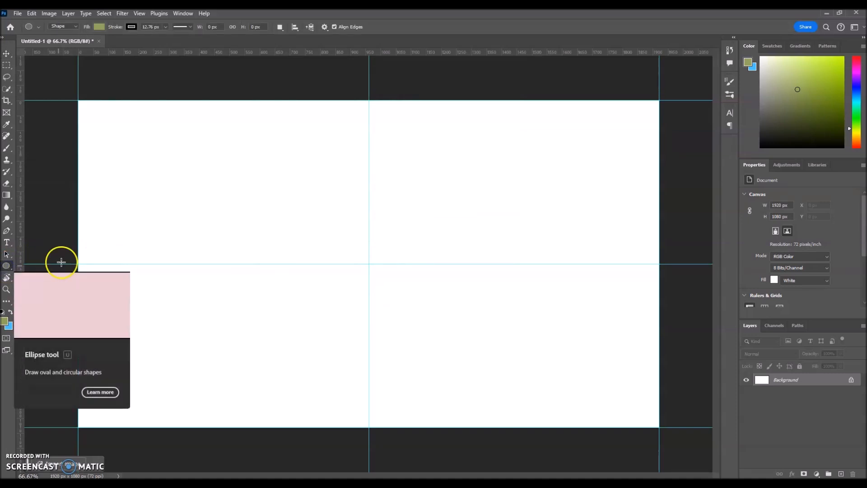
pyautogui.click(75, 26)
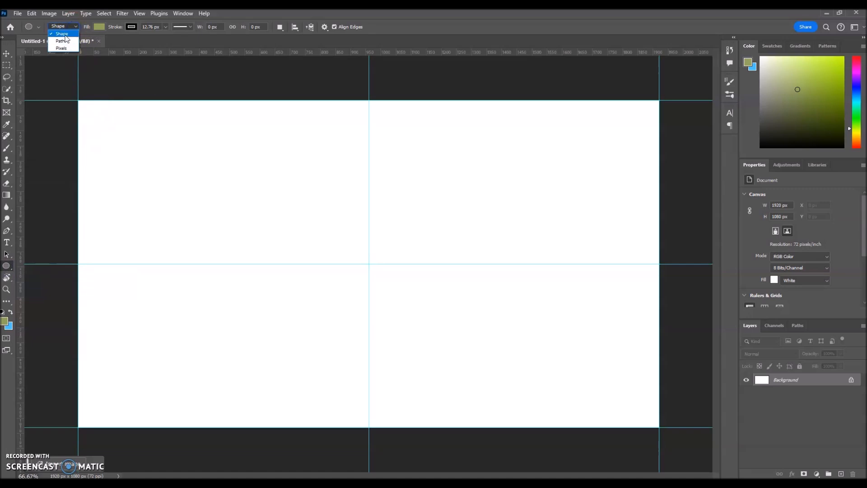
pyautogui.click(63, 33)
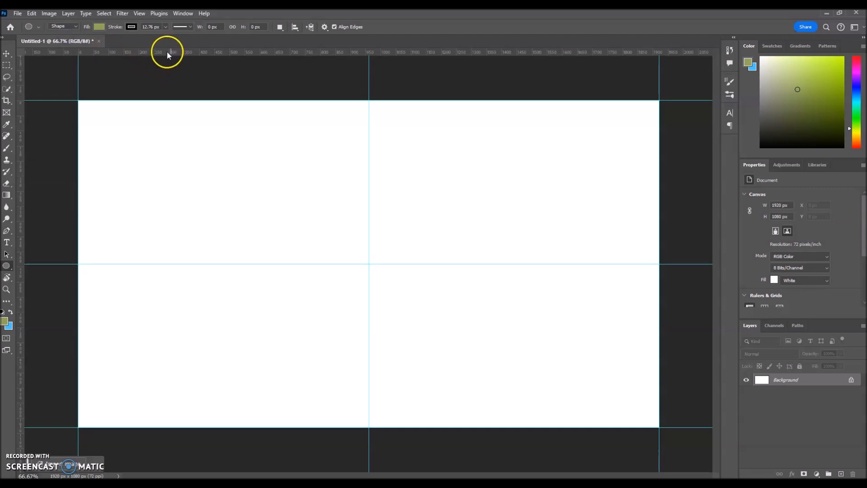
pyautogui.click(100, 28)
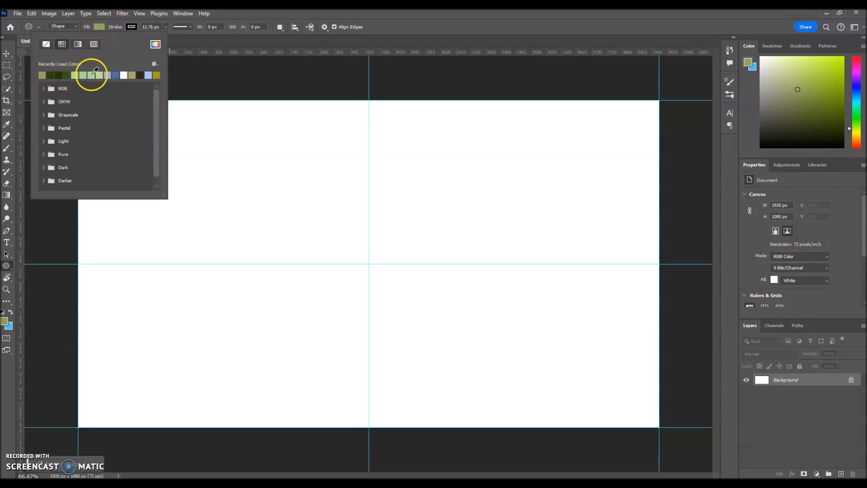
pyautogui.click(43, 89)
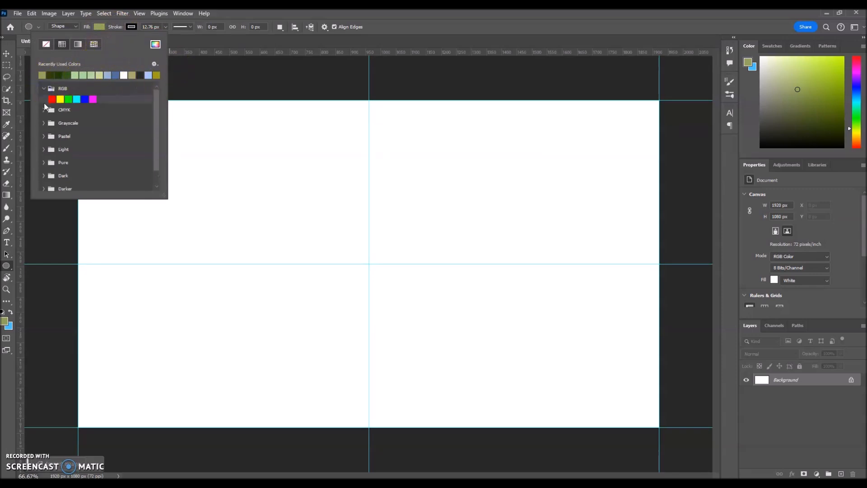
pyautogui.click(42, 136)
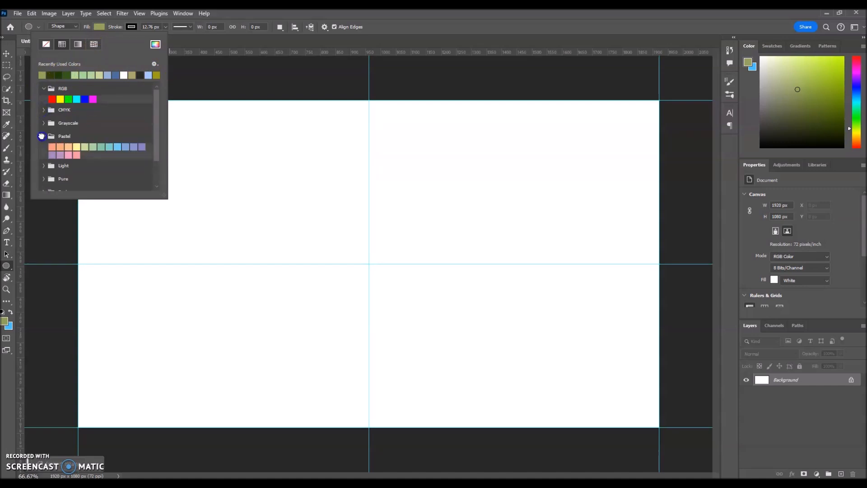
pyautogui.click(42, 165)
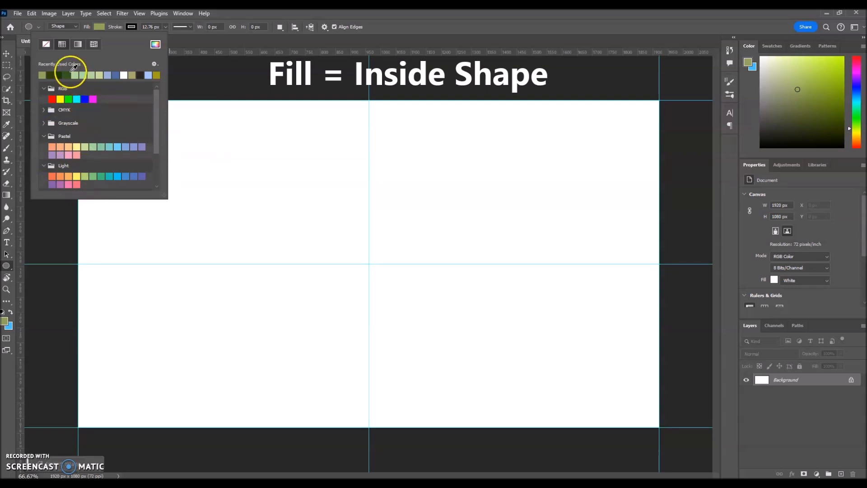
pyautogui.click(44, 75)
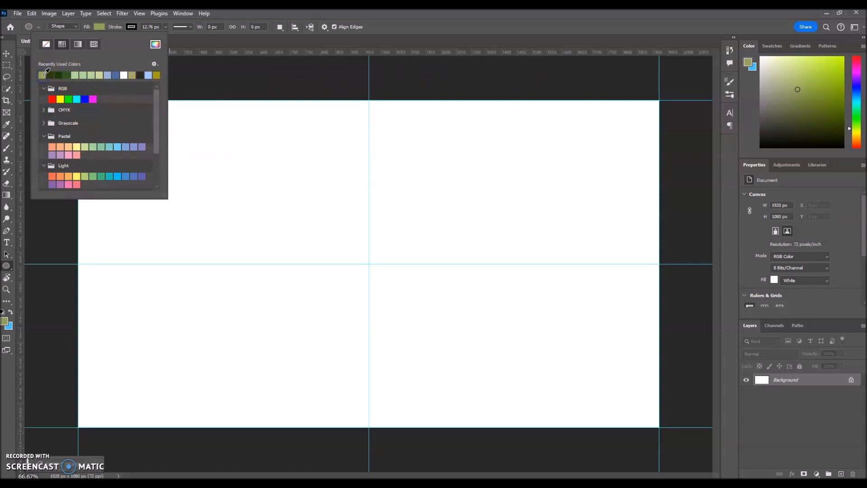
pyautogui.click(47, 45)
# Set the Ellipse tool's stroke to a light red using the Color Picker.
pyautogui.click(132, 28)
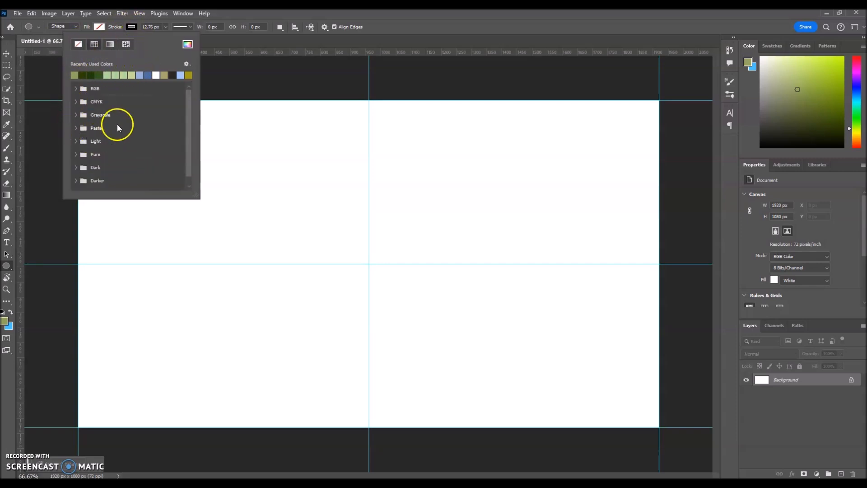
pyautogui.click(188, 44)
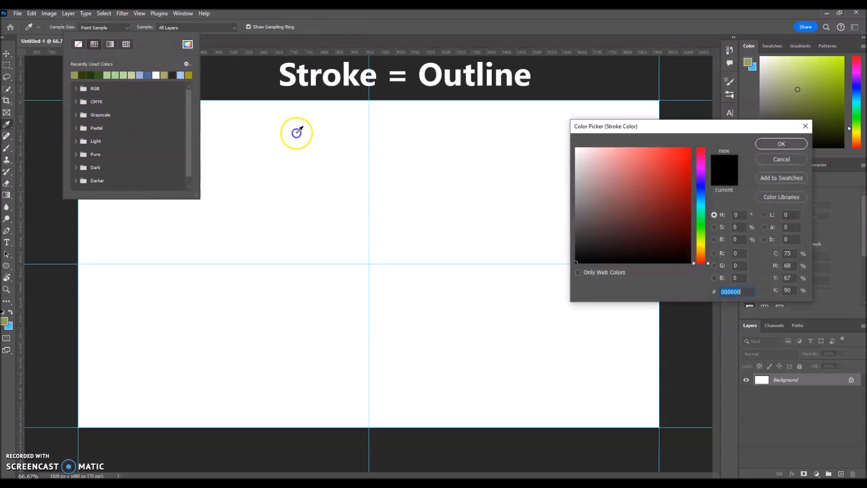
pyautogui.click(647, 164)
pyautogui.click(770, 143)
pyautogui.click(768, 142)
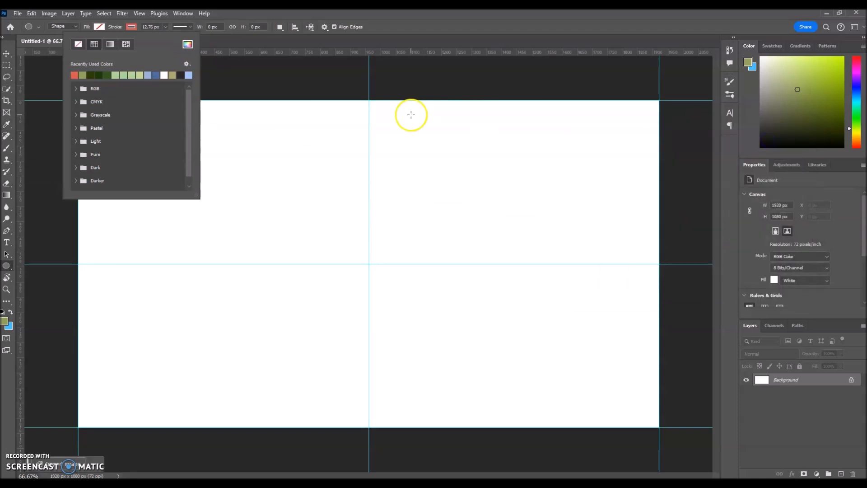
# Draw a circle about 810 px across from the guides' centre intersection, and thicken its stroke to about 111 px.
pyautogui.click(321, 28)
pyautogui.click(321, 27)
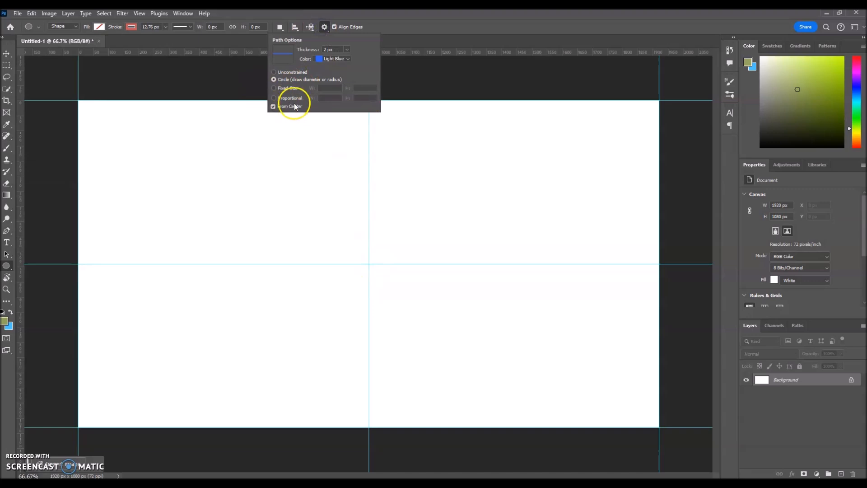
pyautogui.click(384, 20)
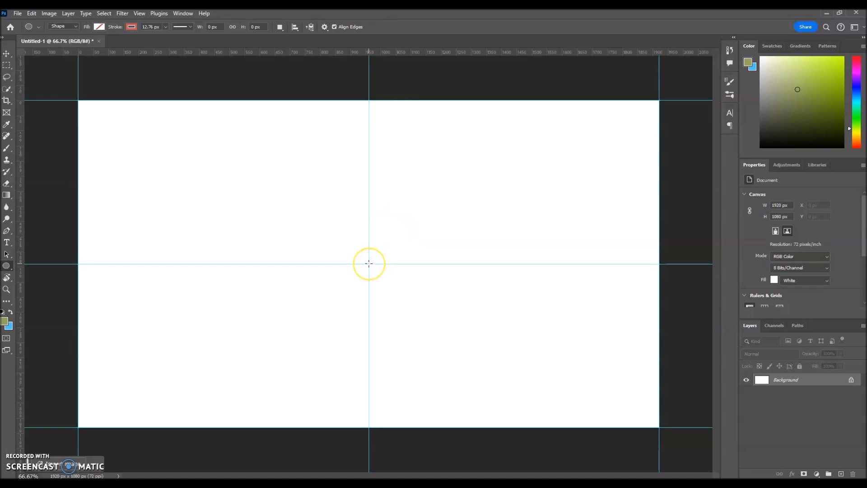
pyautogui.moveTo(369, 263); pyautogui.dragTo(830, 387)
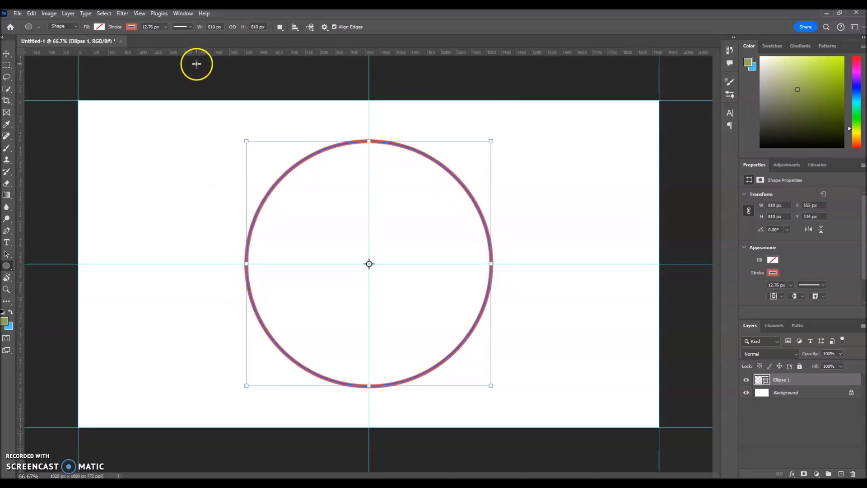
pyautogui.click(167, 28)
pyautogui.moveTo(167, 37)
pyautogui.mouseDown()
pyautogui.moveTo(186, 38)
pyautogui.moveTo(157, 38)
pyautogui.moveTo(185, 38)
pyautogui.mouseUp()
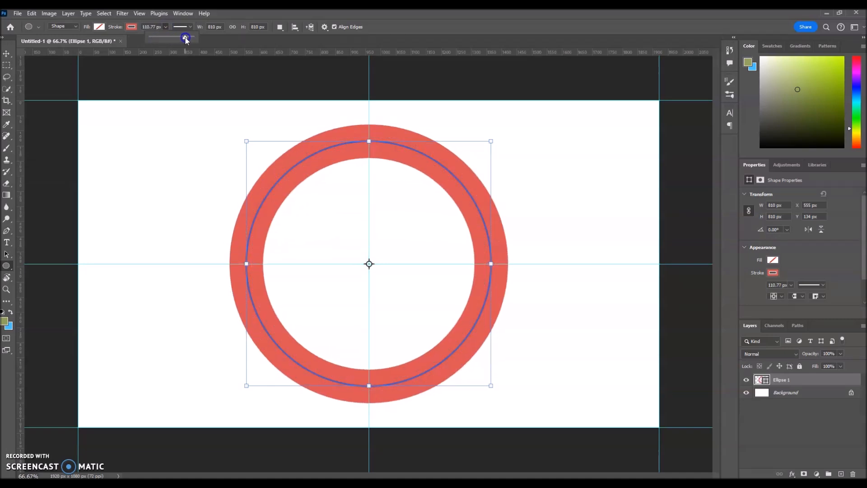
# Try the dashed and dotted stroke styles on the circle and return it to a solid line.
pyautogui.click(180, 27)
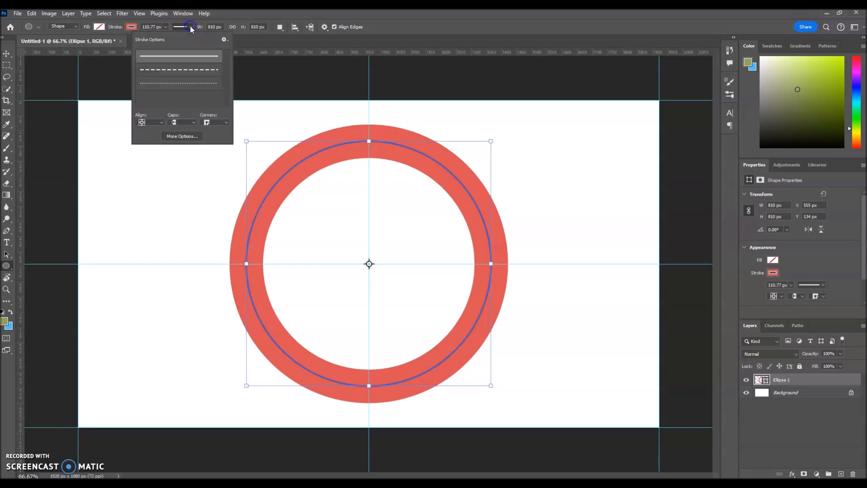
pyautogui.click(172, 71)
pyautogui.click(172, 82)
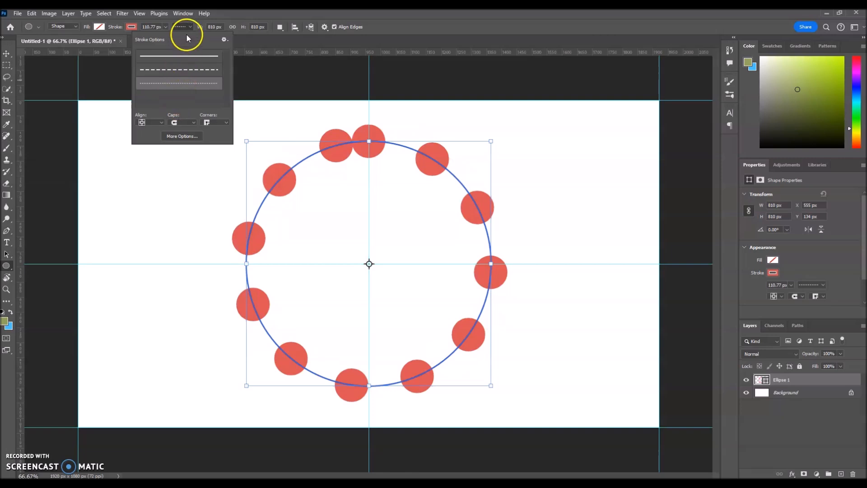
pyautogui.click(167, 56)
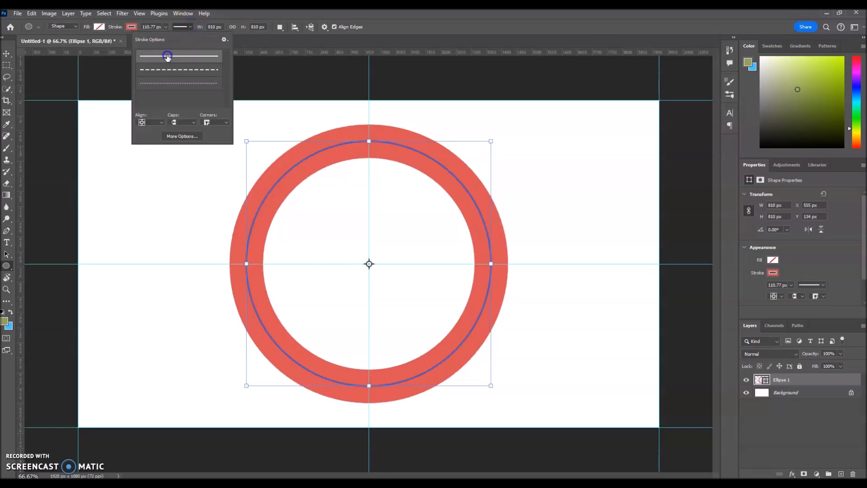
pyautogui.click(405, 31)
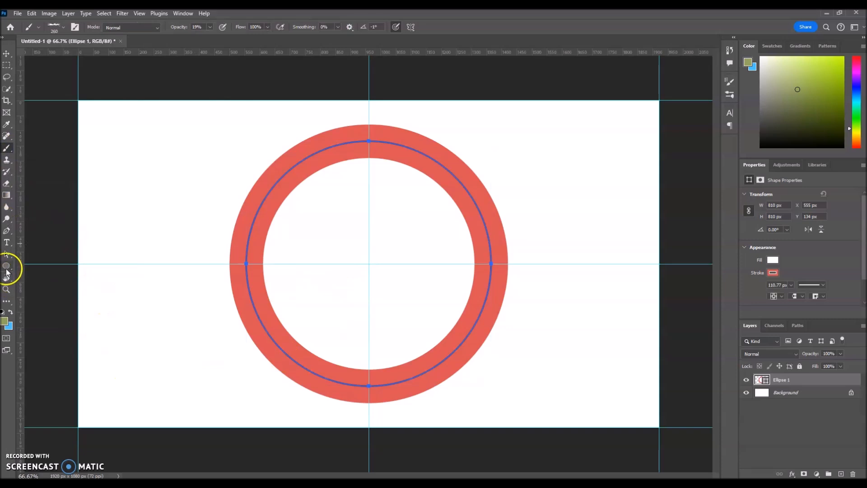
# Fill the circle with light green from the recently used colors, using the Ellipse tool's fill option.
pyautogui.click(6, 267)
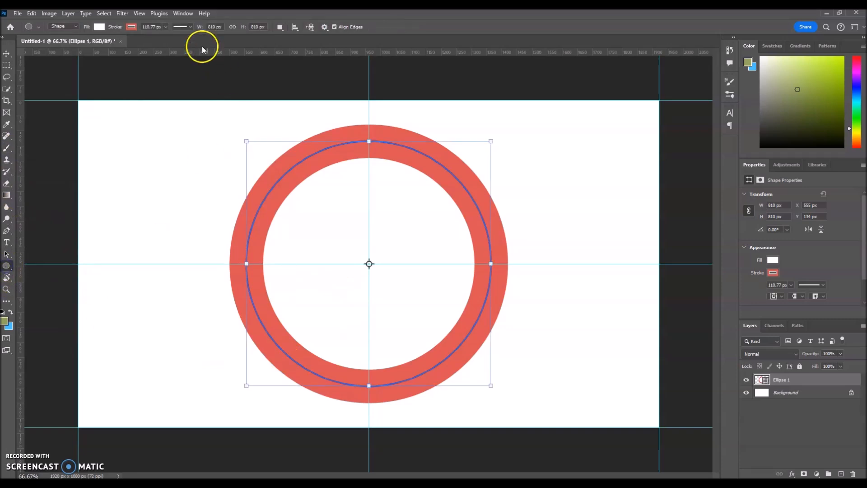
pyautogui.click(99, 28)
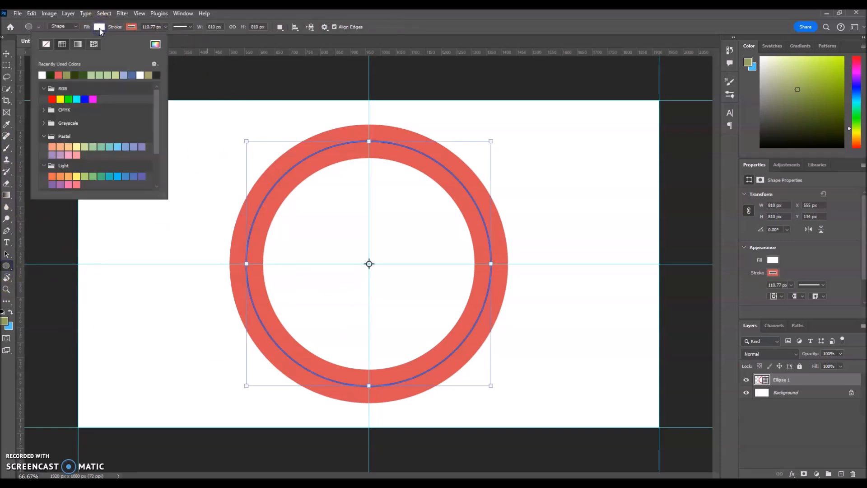
pyautogui.click(94, 74)
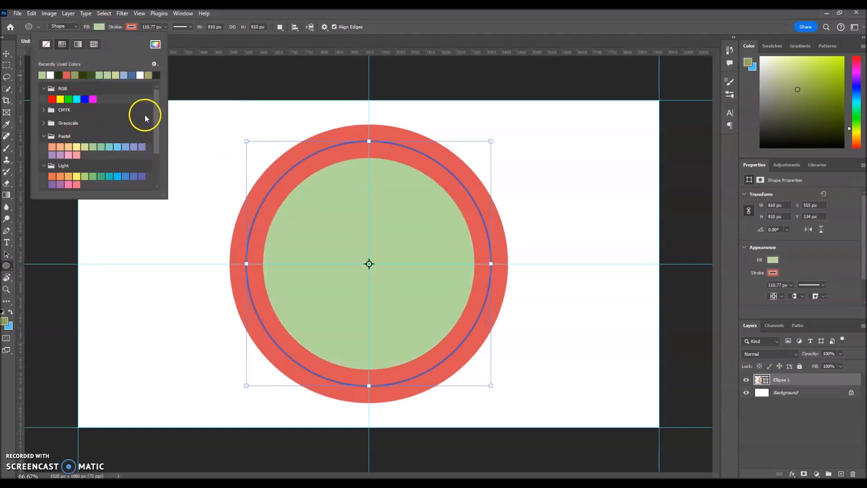
pyautogui.click(230, 17)
# Change the circle's stroke color to blue from the RGB swatches.
pyautogui.click(131, 27)
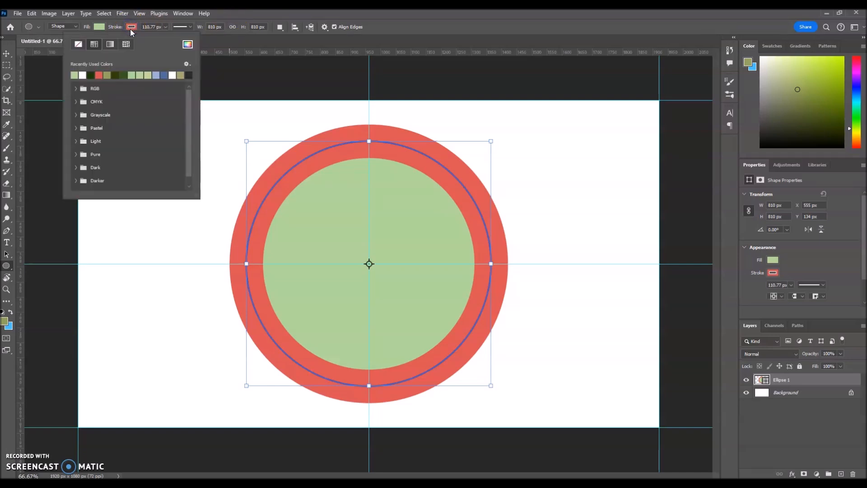
pyautogui.click(75, 89)
pyautogui.click(117, 98)
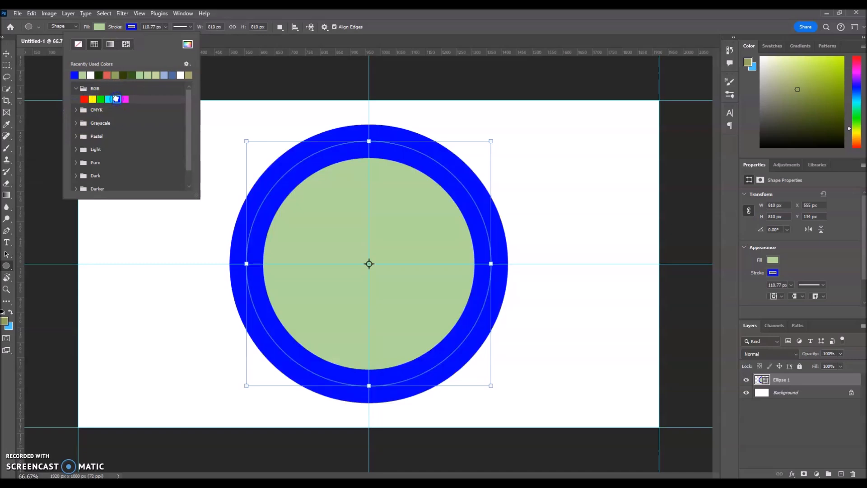
pyautogui.click(238, 18)
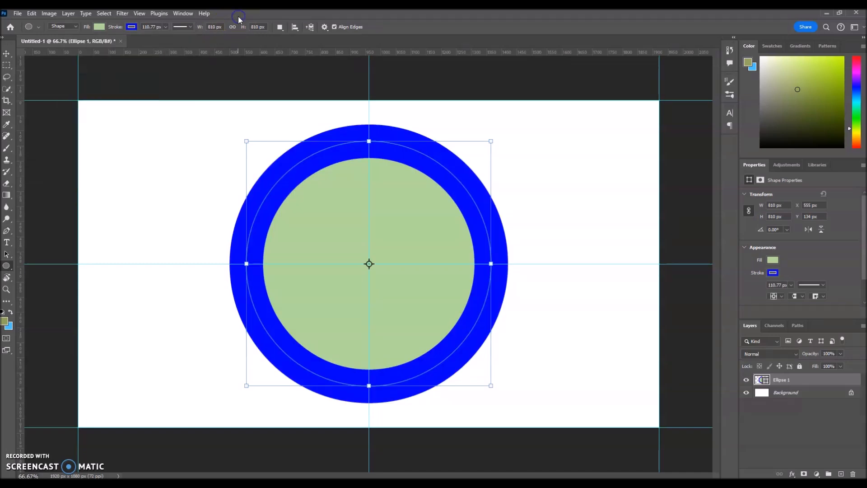
# Try stretching the circle into an oval and enlarging it proportionally, and undo both resizes.
pyautogui.moveTo(491, 141); pyautogui.dragTo(648, 118)
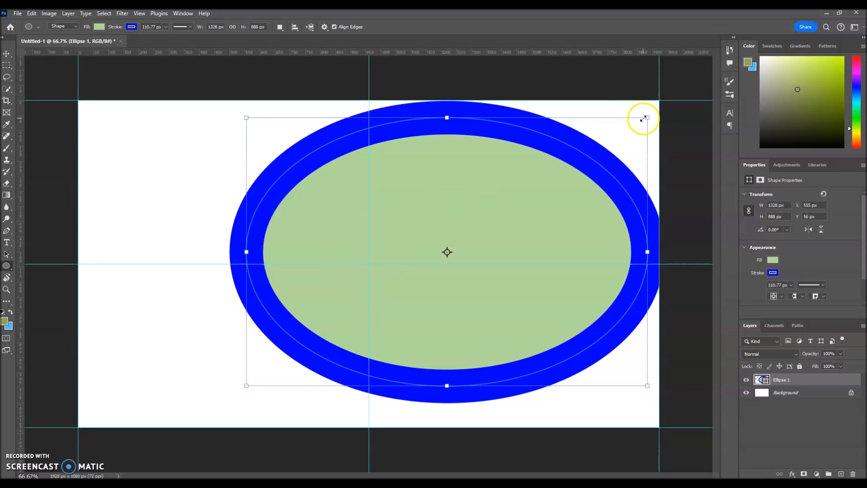
pyautogui.moveTo(647, 117); pyautogui.dragTo(478, 184)
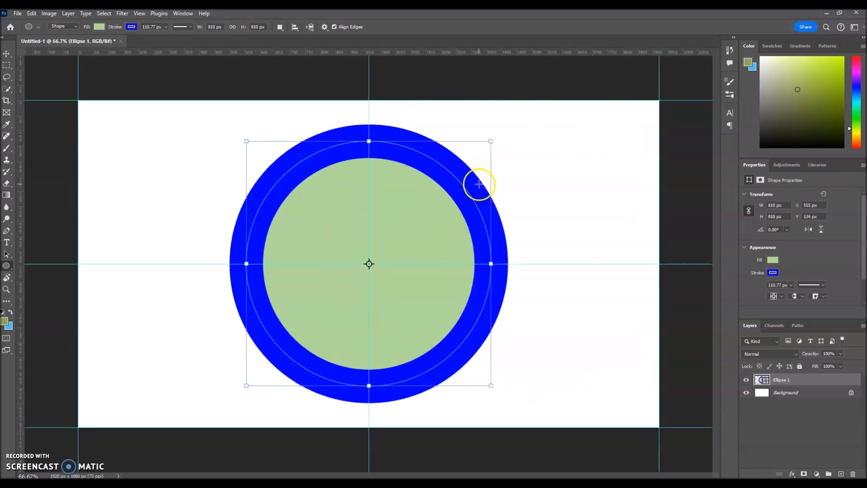
pyautogui.moveTo(492, 141); pyautogui.dragTo(645, 182)
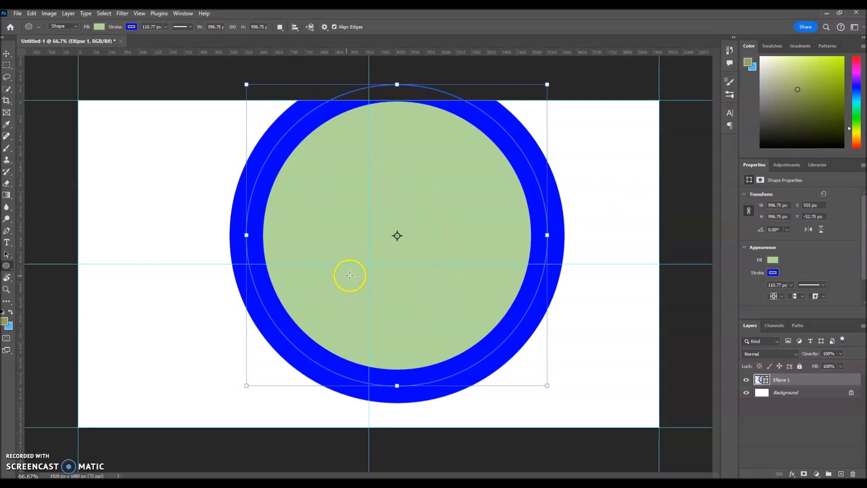
pyautogui.hotkey('ctrl', 'z')
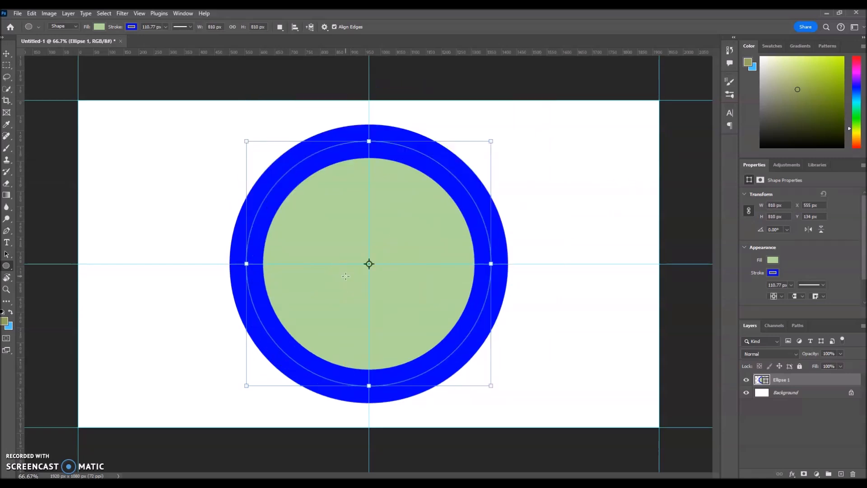
pyautogui.moveTo(491, 142)
pyautogui.mouseDown()
pyautogui.moveTo(543, 130)
pyautogui.moveTo(443, 215)
pyautogui.moveTo(395, 290)
pyautogui.moveTo(491, 205)
pyautogui.moveTo(466, 205)
pyautogui.moveTo(473, 166)
pyautogui.moveTo(499, 151)
pyautogui.mouseUp()
# Return to the Untitled-1 document beside the floating logo design.png reference, with the Ellipse 1 layer selected.
pyautogui.click(427, 446)
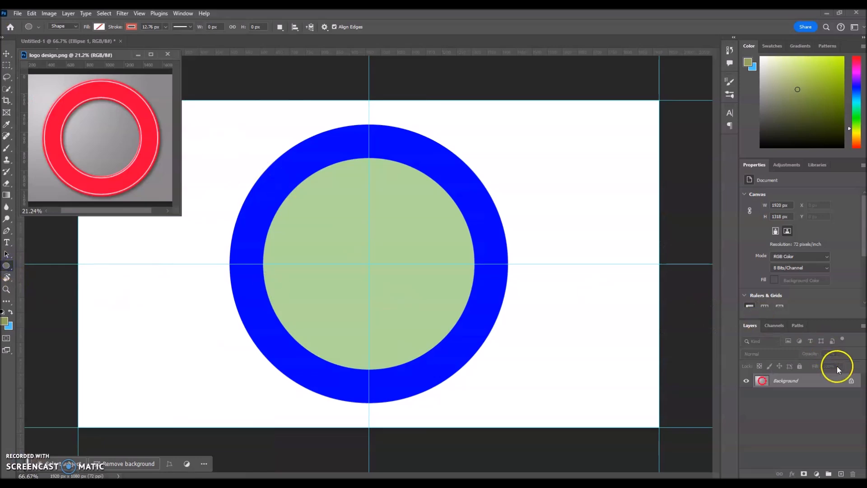
pyautogui.click(95, 41)
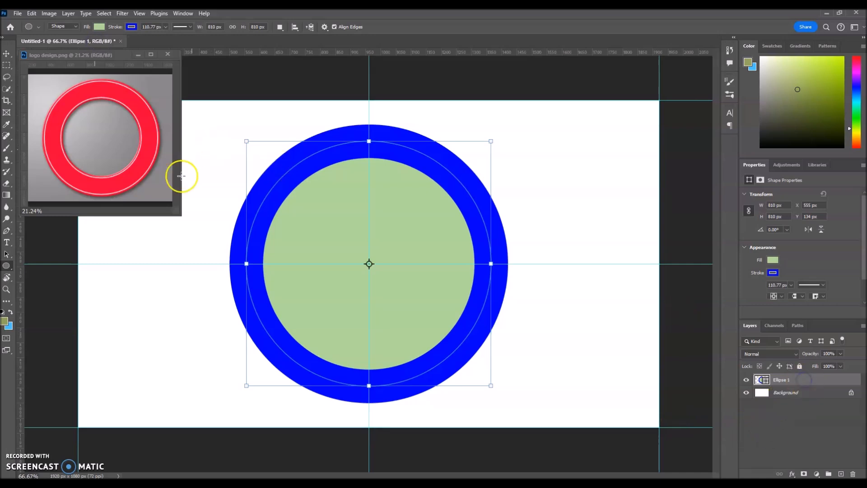
# Remove the circle's fill and set its stroke color to the red ff0036 sampled from the reference logo's ring.
pyautogui.click(100, 27)
pyautogui.click(46, 44)
pyautogui.click(131, 27)
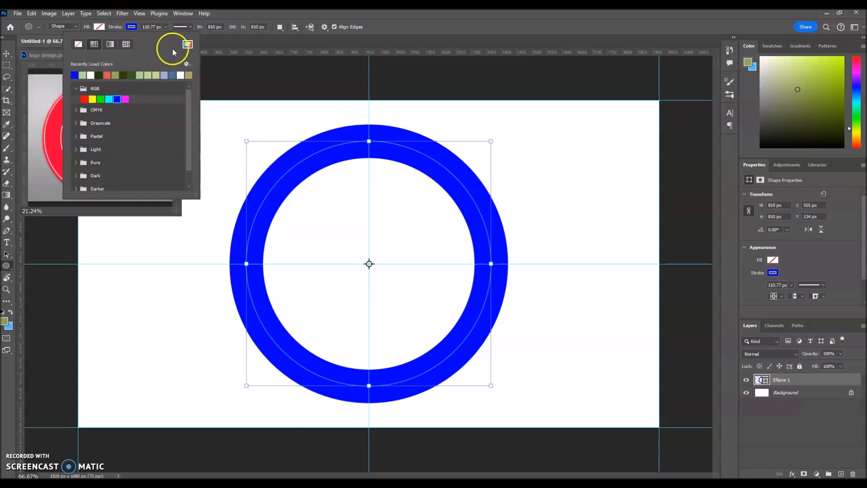
pyautogui.click(189, 46)
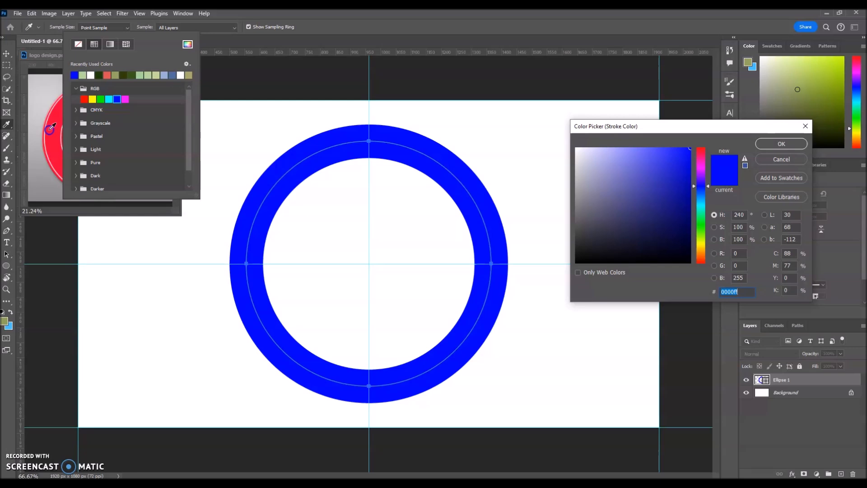
pyautogui.click(50, 129)
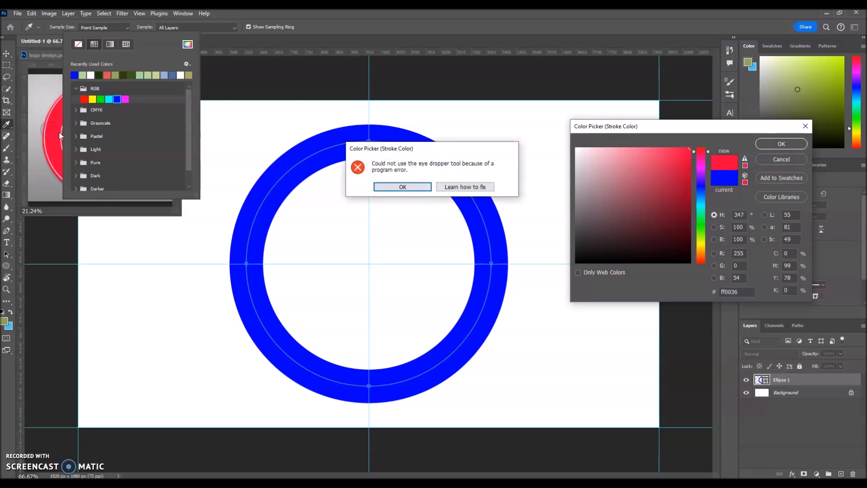
pyautogui.click(391, 188)
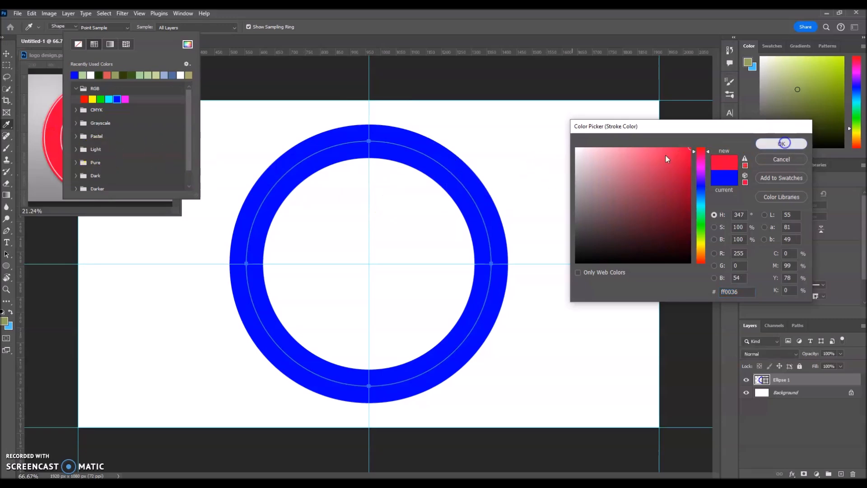
pyautogui.click(785, 145)
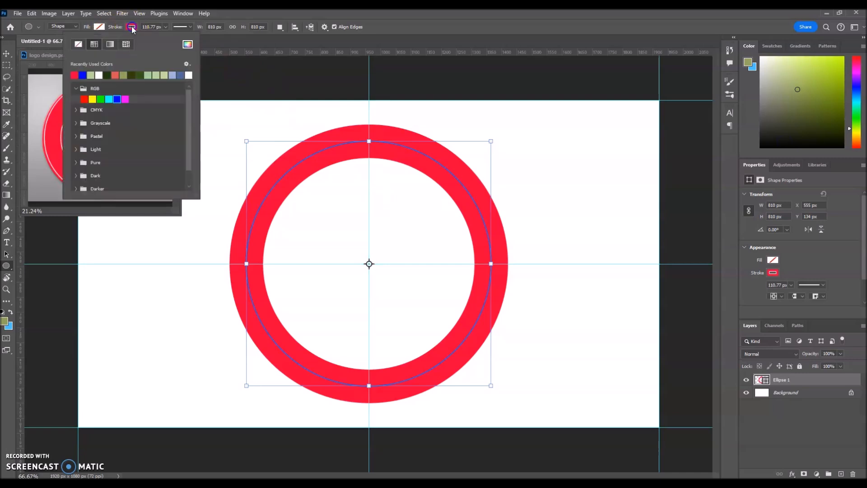
pyautogui.click(213, 18)
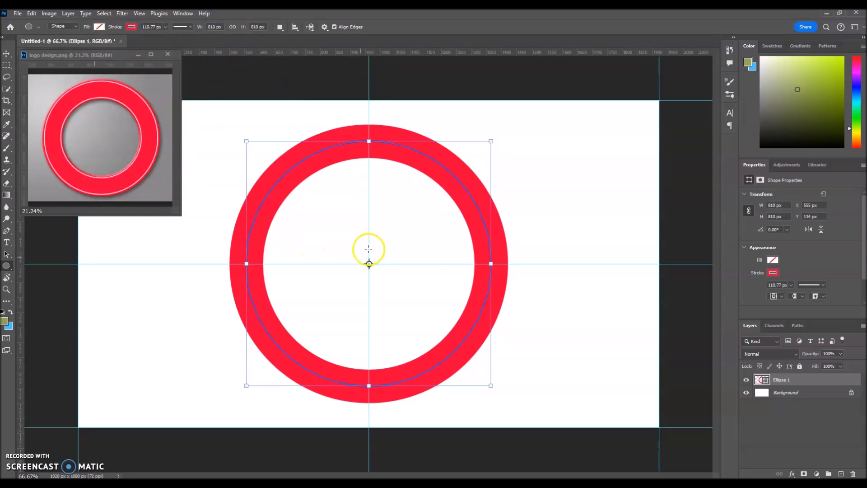
# Widen the red circle's stroke to about 155 px to match the reference ring's thickness.
pyautogui.moveTo(167, 39); pyautogui.dragTo(168, 39)
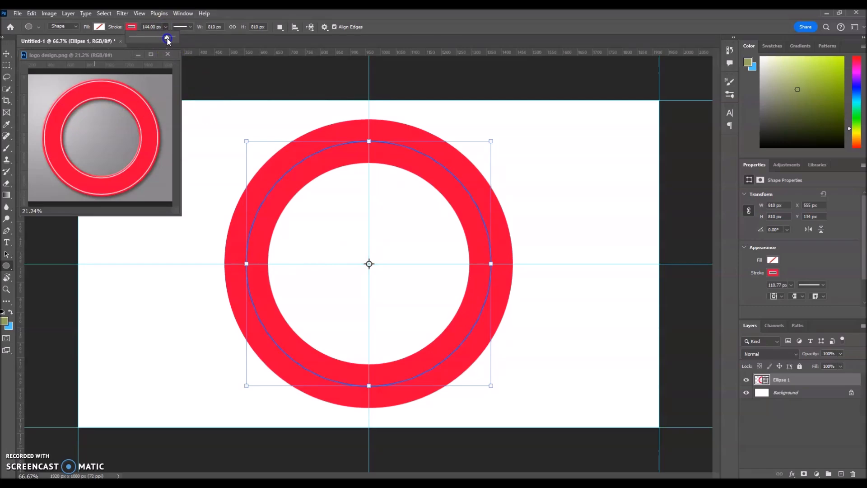
pyautogui.moveTo(167, 40); pyautogui.dragTo(168, 40)
pyautogui.click(248, 18)
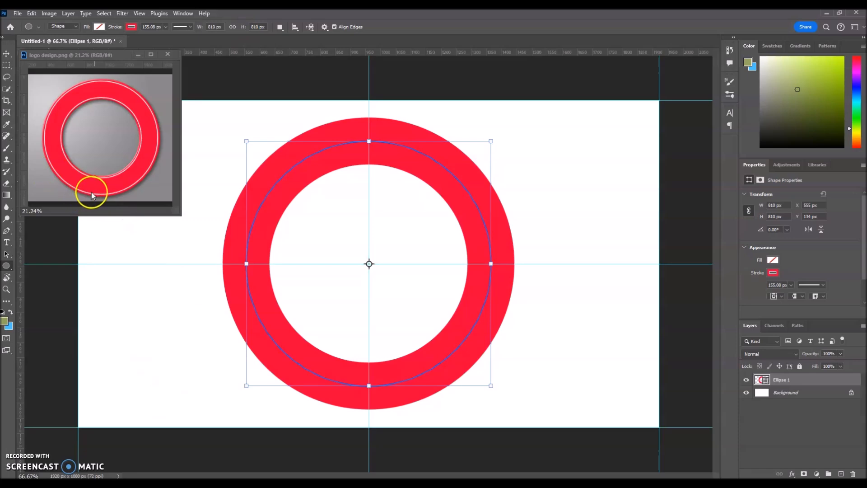
# Add a new layer and draw a centred circle about 694 px across just outside the ring's inner edge.
pyautogui.click(841, 474)
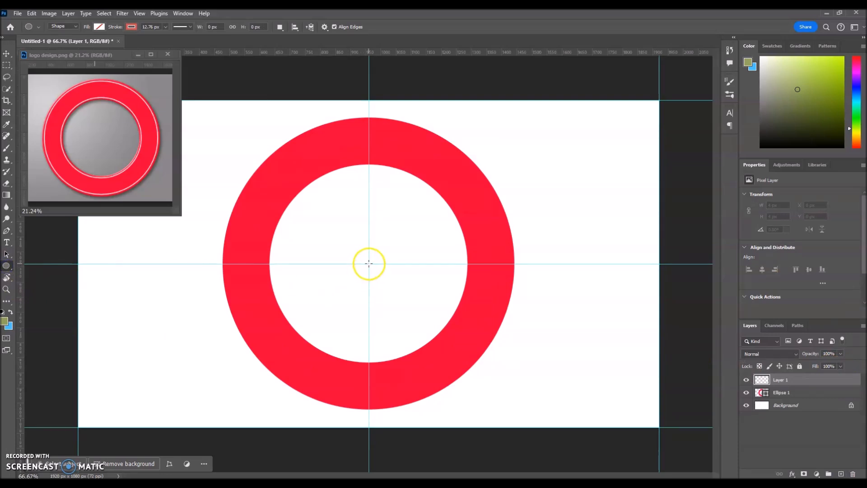
pyautogui.moveTo(368, 264); pyautogui.dragTo(517, 369)
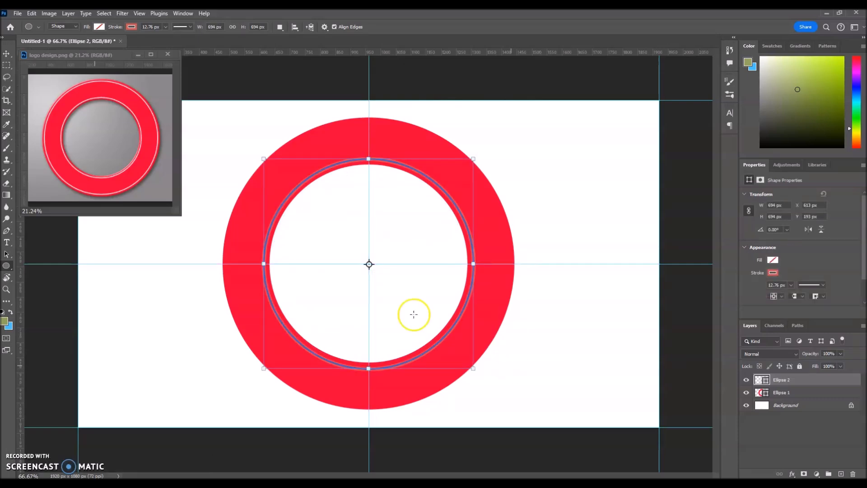
# Give the inner circle a white stroke about 6.35 px wide and deselect the shape.
pyautogui.click(132, 27)
pyautogui.click(190, 76)
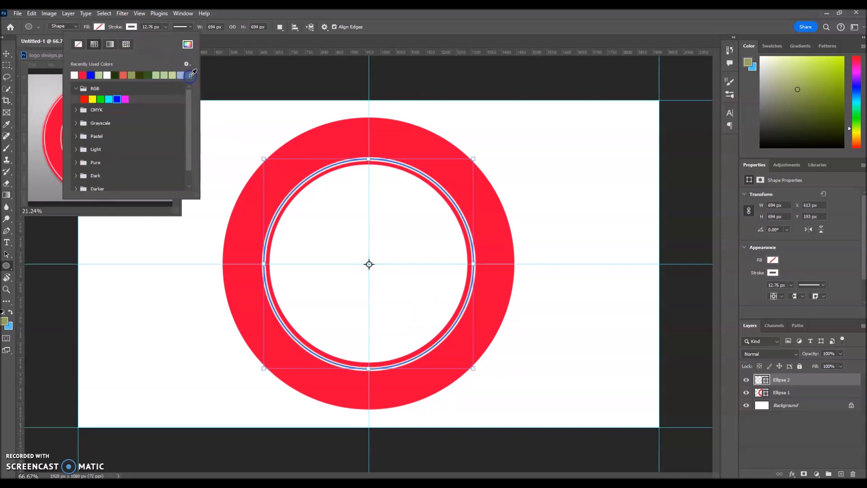
pyautogui.click(221, 27)
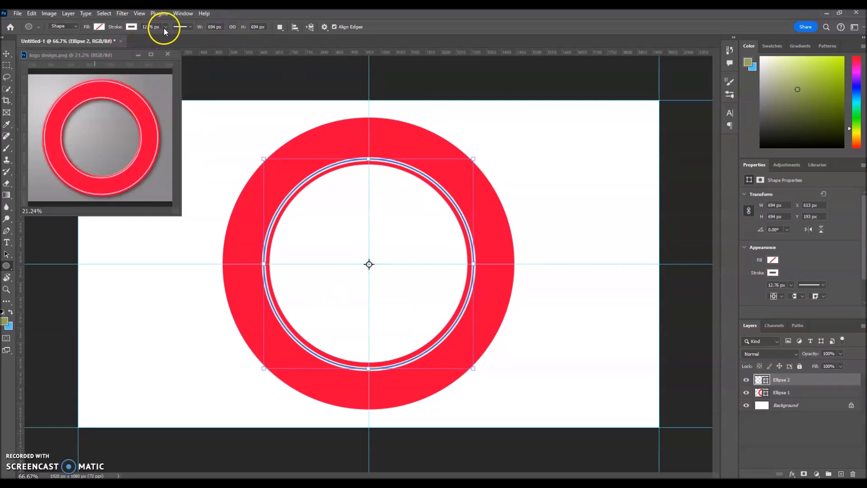
pyautogui.moveTo(165, 39); pyautogui.dragTo(162, 41)
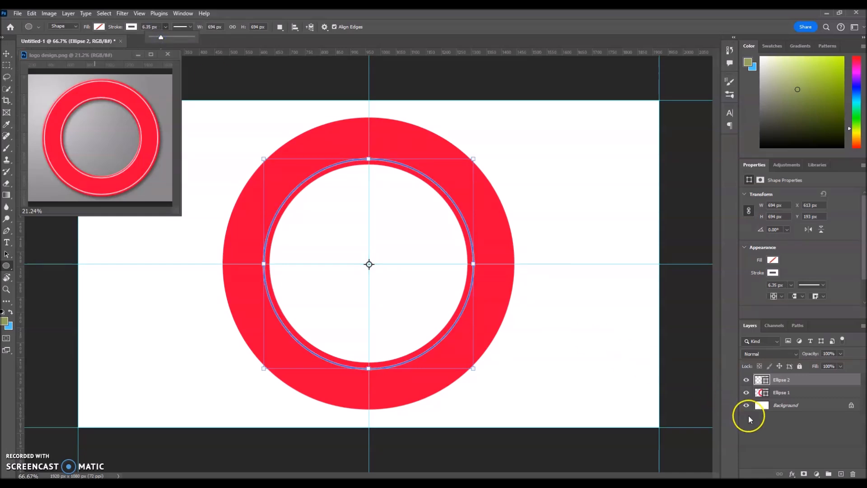
pyautogui.click(786, 405)
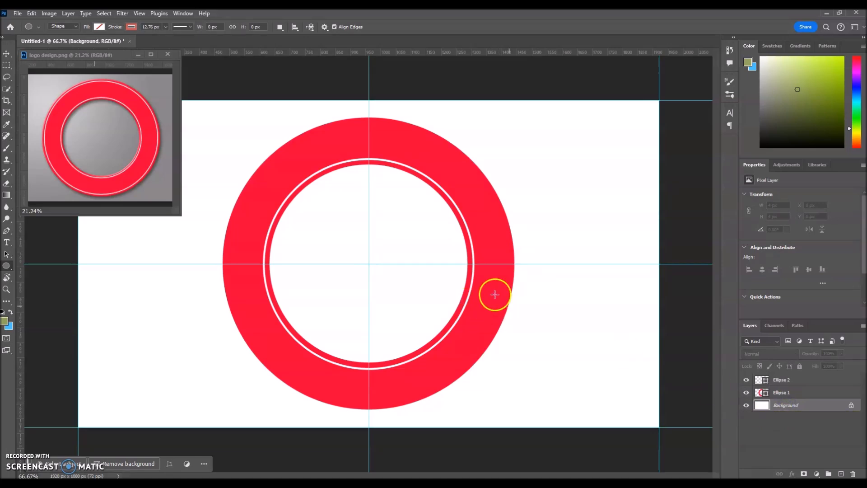
# Duplicate the Ellipse 2 layer and enlarge the copy from its centre to about 934 px, just inside the ring's outer edge.
pyautogui.click(798, 381)
pyautogui.moveTo(815, 381); pyautogui.dragTo(842, 474)
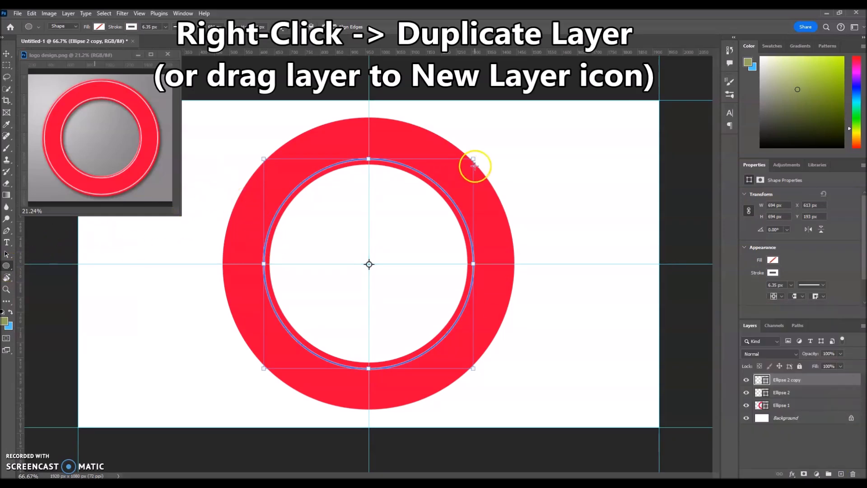
pyautogui.moveTo(474, 159); pyautogui.dragTo(533, 146)
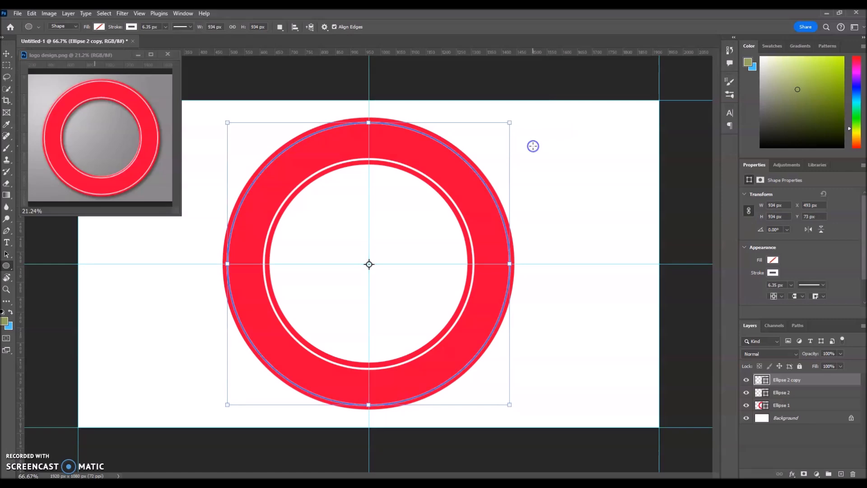
pyautogui.click(816, 405)
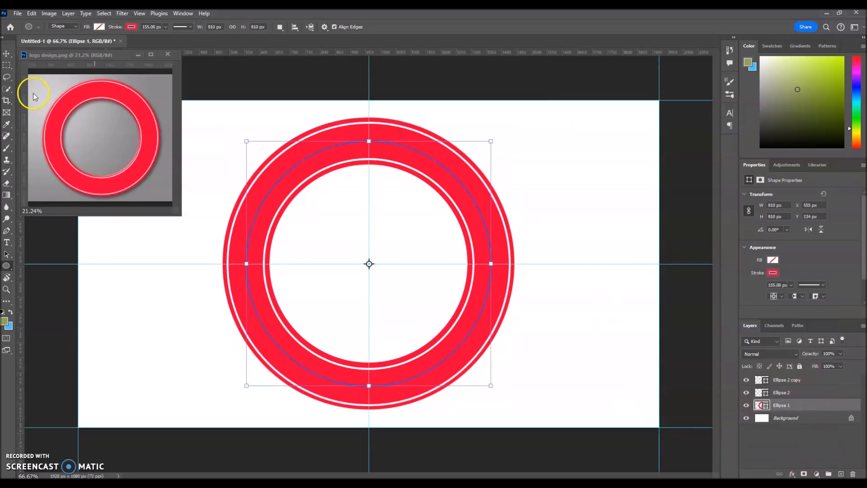
# Add a Solid Color fill layer above Background, using the light grey bababa sampled from the reference logo.
pyautogui.click(786, 417)
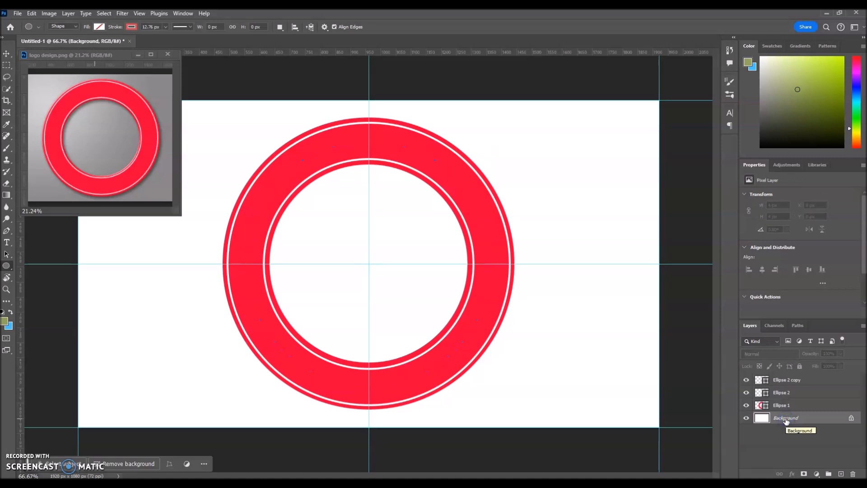
pyautogui.click(120, 56)
pyautogui.scroll(10, 54, 118)
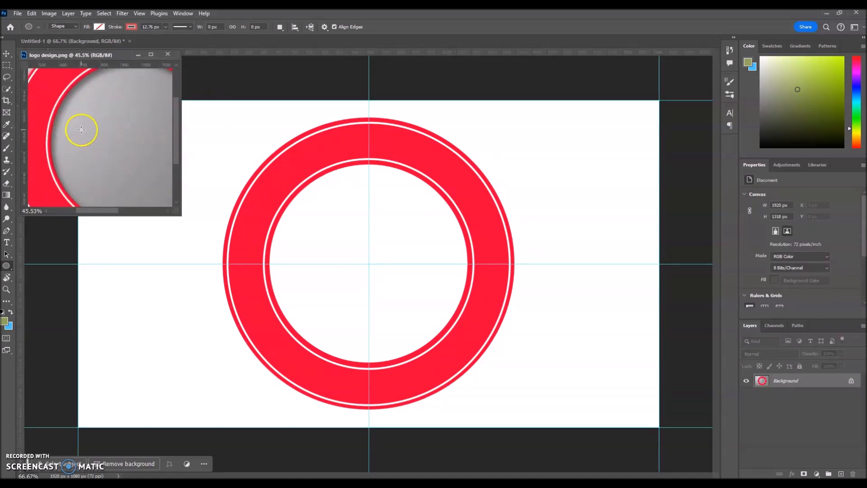
pyautogui.moveTo(178, 142); pyautogui.dragTo(178, 132)
pyautogui.moveTo(104, 212); pyautogui.dragTo(93, 213)
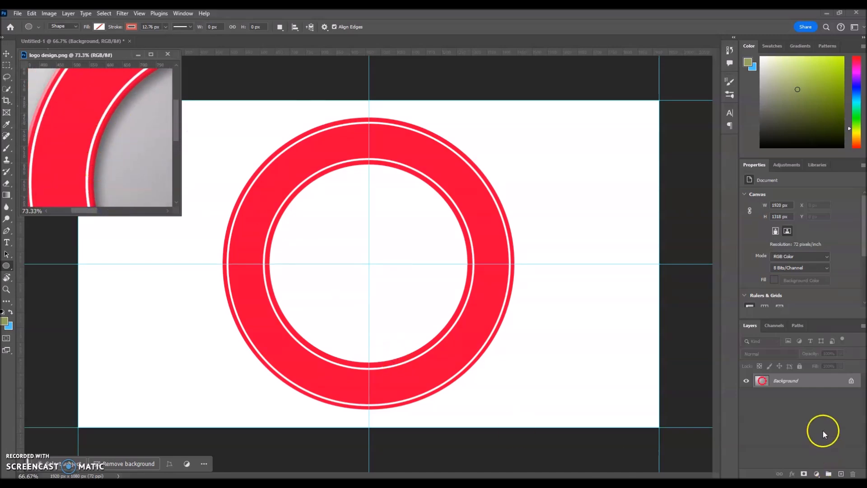
pyautogui.click(259, 120)
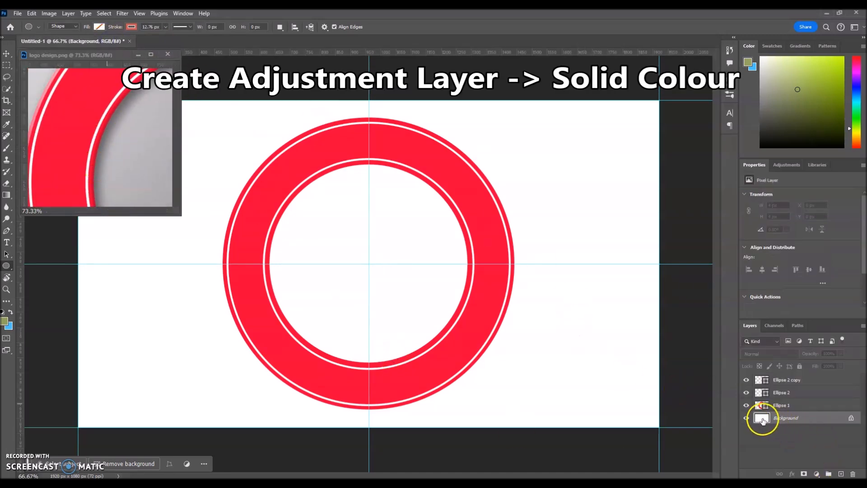
pyautogui.click(817, 474)
pyautogui.click(809, 313)
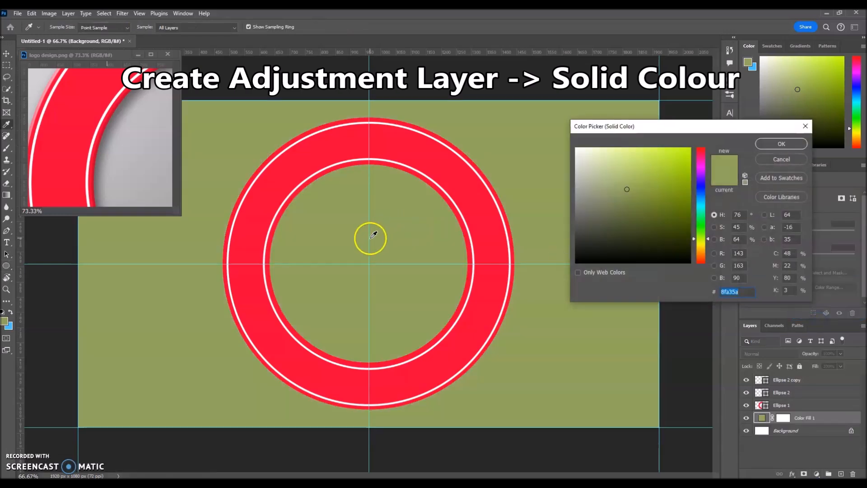
pyautogui.click(141, 145)
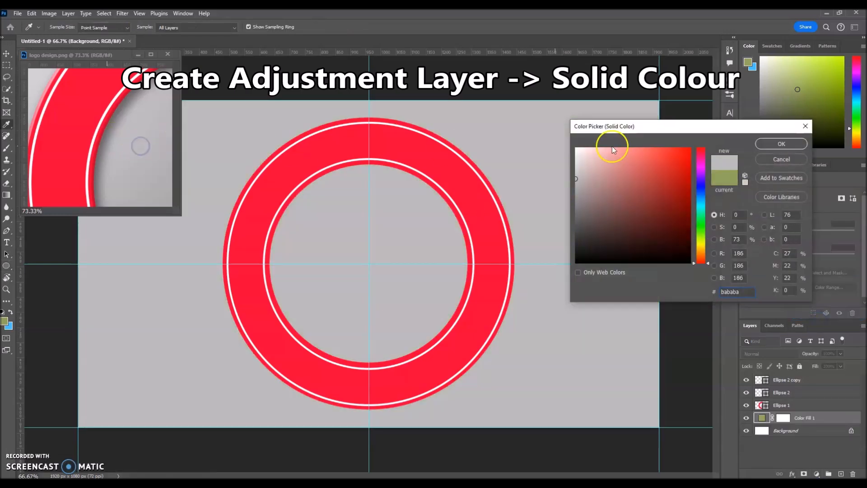
pyautogui.click(781, 144)
# Add a black Drop Shadow effect to the Ellipse 1 layer with its angle set to 132°.
pyautogui.click(794, 405)
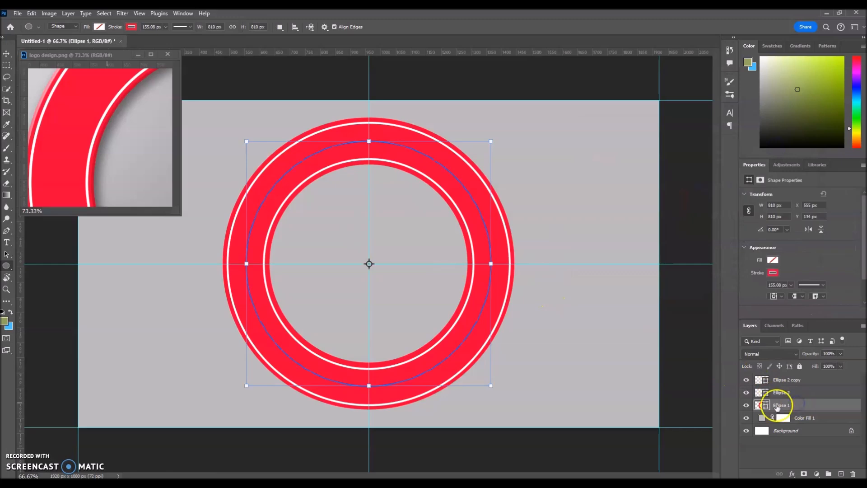
pyautogui.click(833, 406)
pyautogui.doubleClick(834, 408)
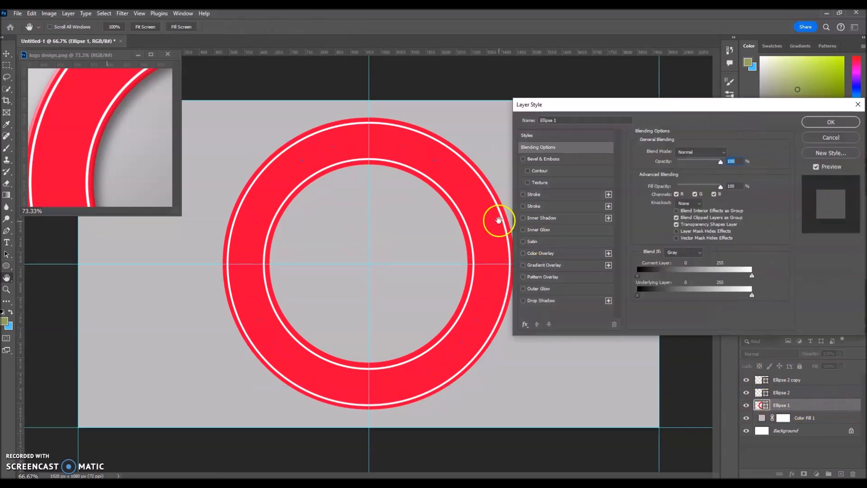
pyautogui.click(566, 301)
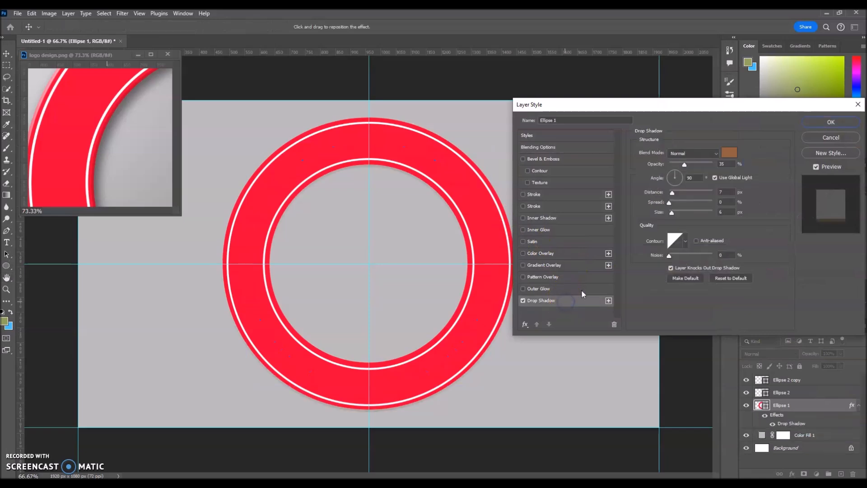
pyautogui.moveTo(658, 193); pyautogui.dragTo(673, 176)
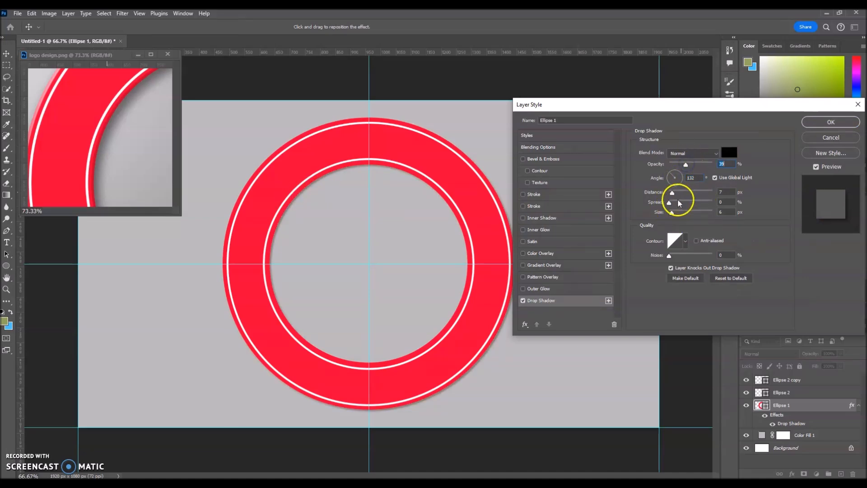
# Increase the drop shadow's size, distance and opacity, and apply the layer style.
pyautogui.moveTo(669, 203); pyautogui.dragTo(676, 214)
pyautogui.moveTo(685, 165); pyautogui.dragTo(704, 168)
pyautogui.moveTo(672, 193); pyautogui.dragTo(676, 194)
pyautogui.moveTo(705, 166); pyautogui.dragTo(697, 166)
pyautogui.click(830, 123)
# Examine the ring's shadow up close and compare it with the edges and shadows of the reference logo.
pyautogui.scroll(6, 278, 177)
pyautogui.click(71, 55)
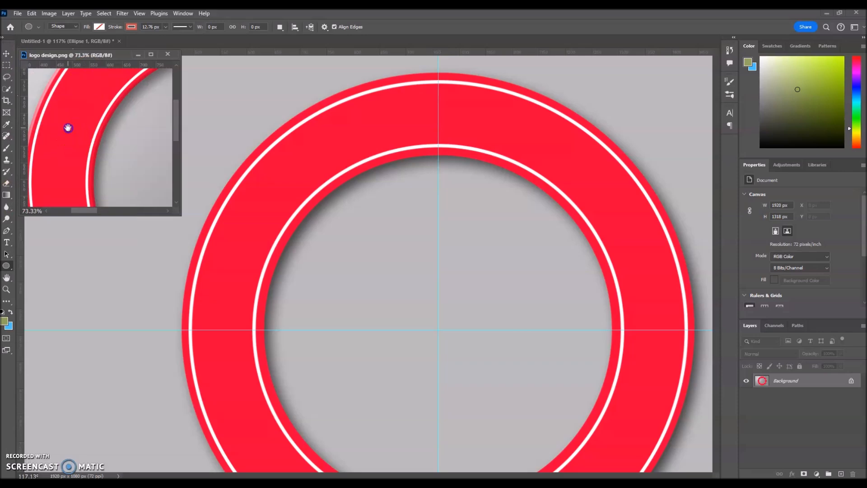
pyautogui.moveTo(66, 128); pyautogui.dragTo(109, 158)
pyautogui.click(74, 154)
pyautogui.scroll(-7, 103, 120)
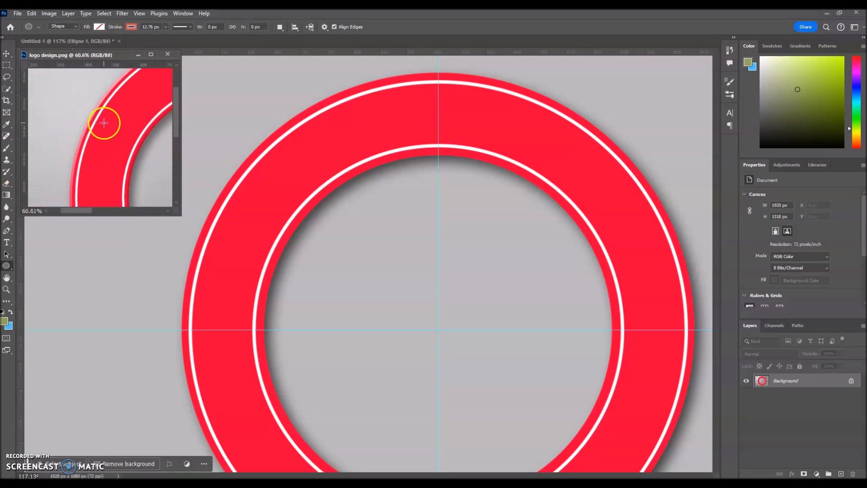
pyautogui.moveTo(112, 148); pyautogui.dragTo(49, 93)
pyautogui.moveTo(123, 152); pyautogui.dragTo(63, 124)
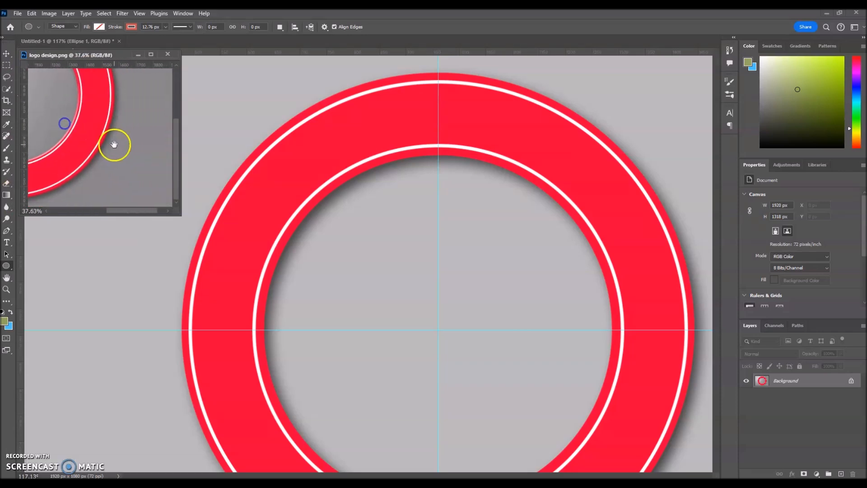
pyautogui.scroll(11, 96, 151)
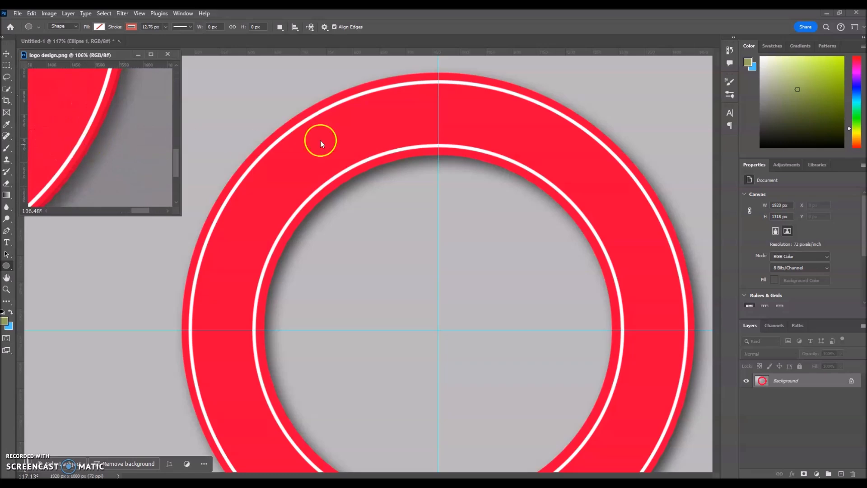
# Add Bevel & Emboss to Ellipse 1 with depth 32%, direction Up, global light, highlight opacity 85% and shadow opacity 83%.
pyautogui.click(53, 41)
pyautogui.click(825, 406)
pyautogui.click(544, 159)
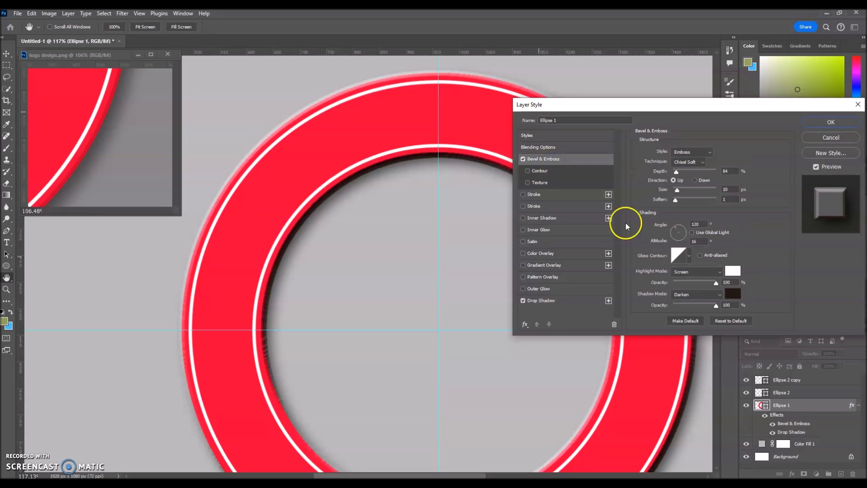
pyautogui.moveTo(707, 283); pyautogui.dragTo(711, 283)
pyautogui.click(673, 180)
pyautogui.click(692, 233)
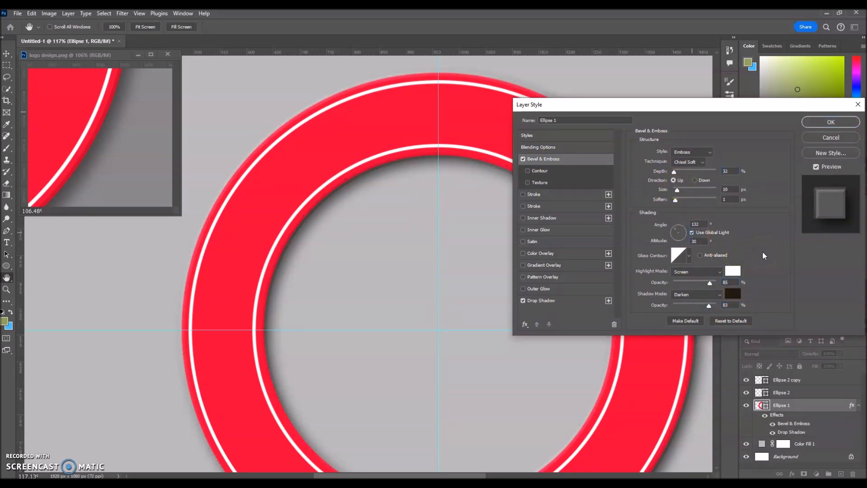
# Change the bevel style to Inner Bevel and set its size to 6 px.
pyautogui.click(703, 153)
pyautogui.click(701, 168)
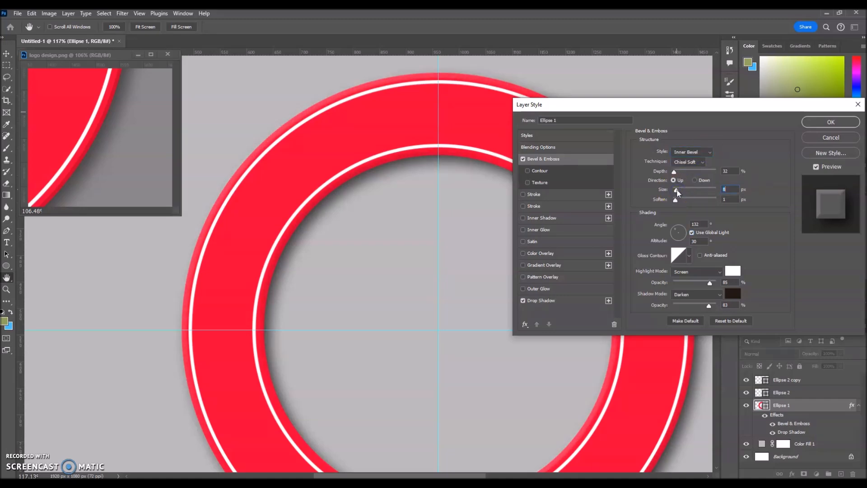
pyautogui.moveTo(677, 190); pyautogui.dragTo(675, 190)
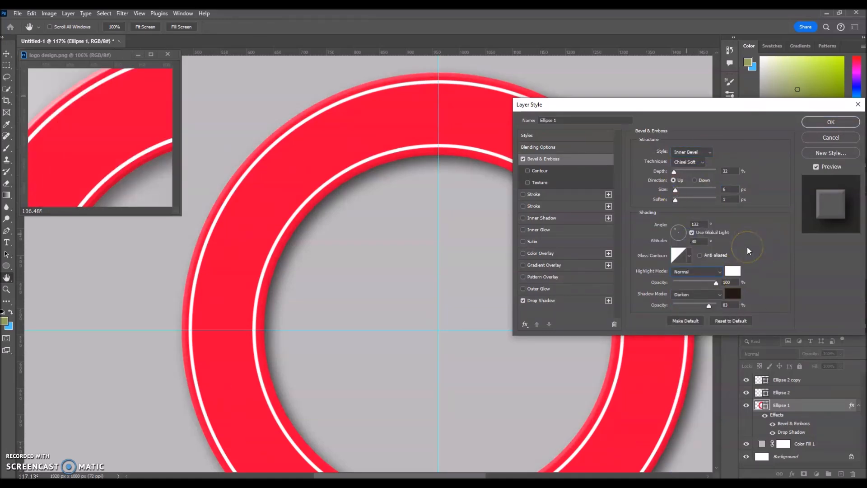
# Change the bevel technique in Ellipse 1's Bevel & Emboss settings.
pyautogui.click(696, 162)
pyautogui.click(686, 176)
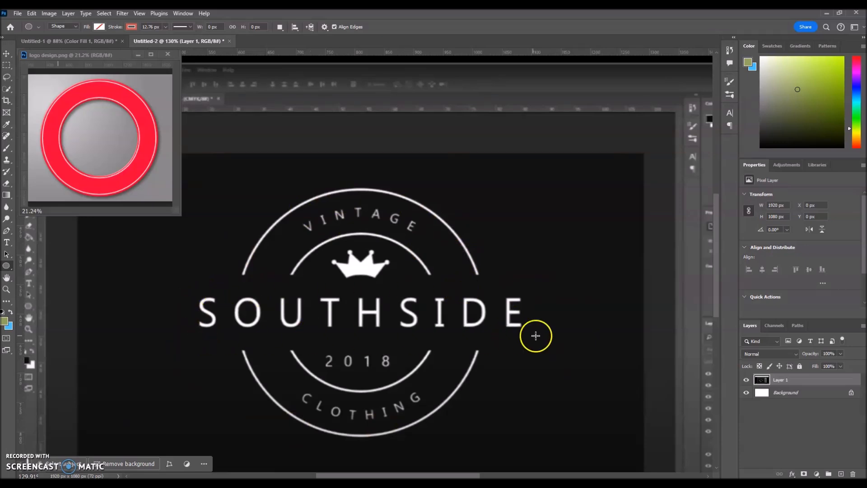
# In Untitled-1, group Ellipse 1, Ellipse 2 and Ellipse 2 copy, and add a layer mask to the group.
pyautogui.click(95, 41)
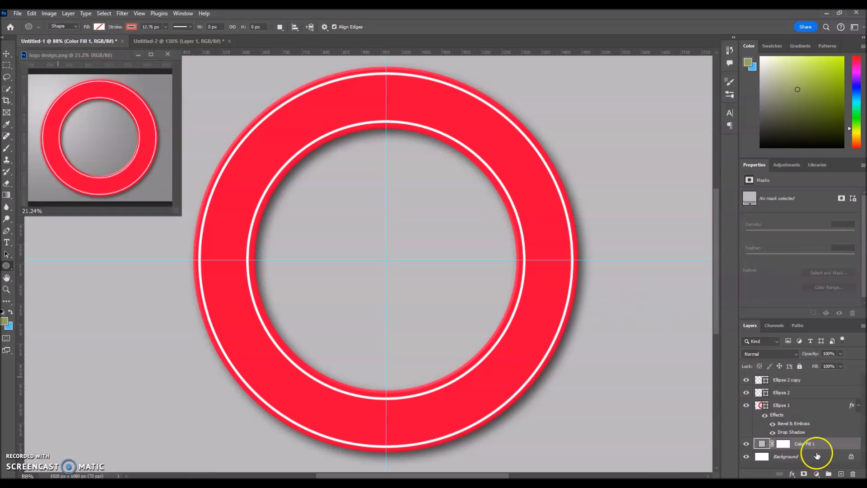
pyautogui.click(814, 406)
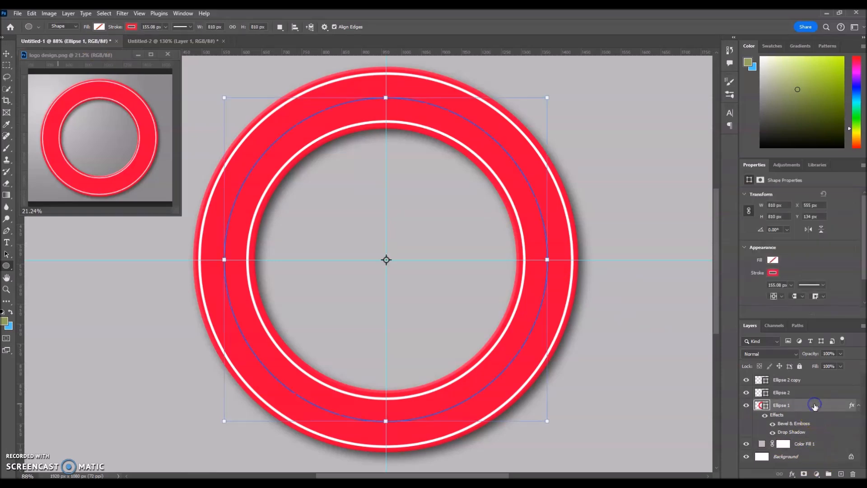
pyautogui.keyDown('shift'); pyautogui.click(808, 381); pyautogui.keyUp('shift')
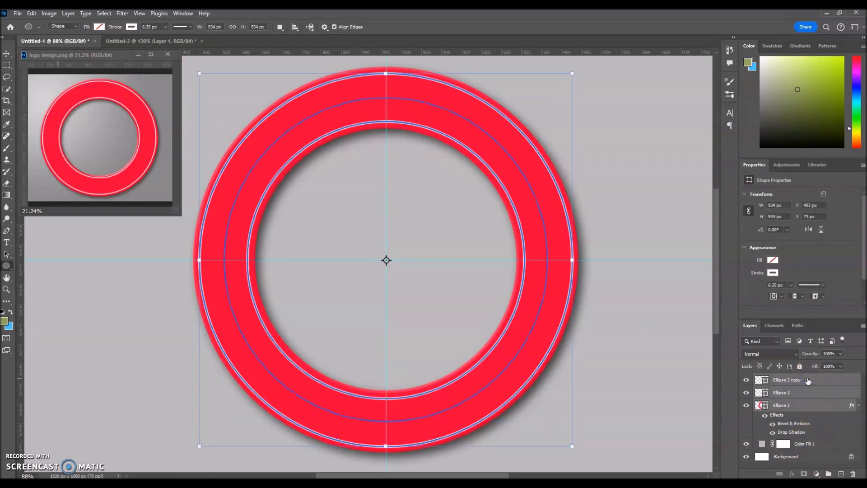
pyautogui.hotkey('ctrl', 'g')
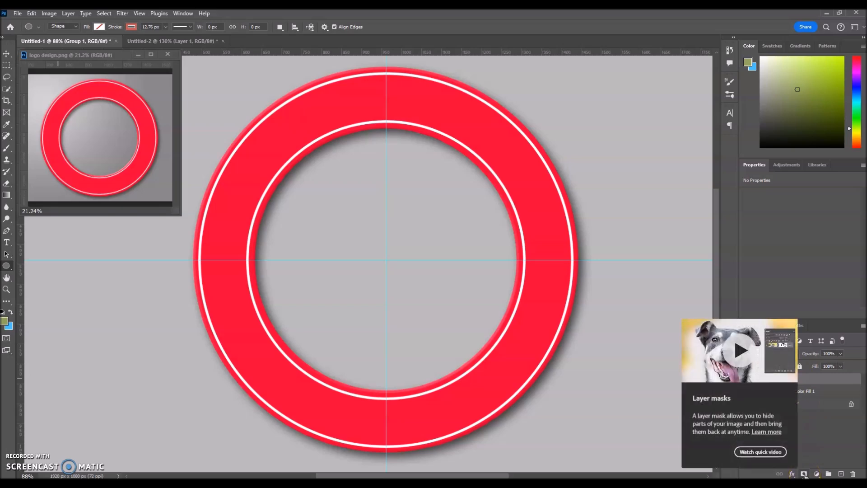
pyautogui.click(805, 474)
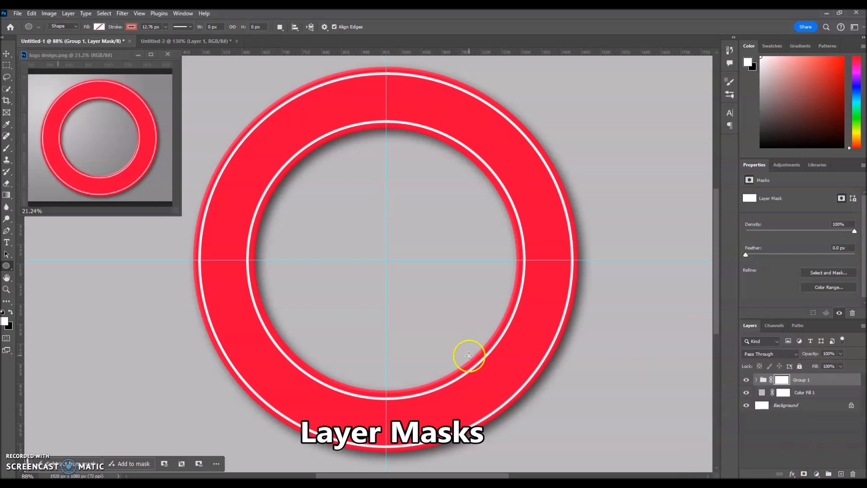
# Paint with a black brush on Group 1's layer mask to hide the lower-left part of the ring.
pyautogui.scroll(-1, 481, 269)
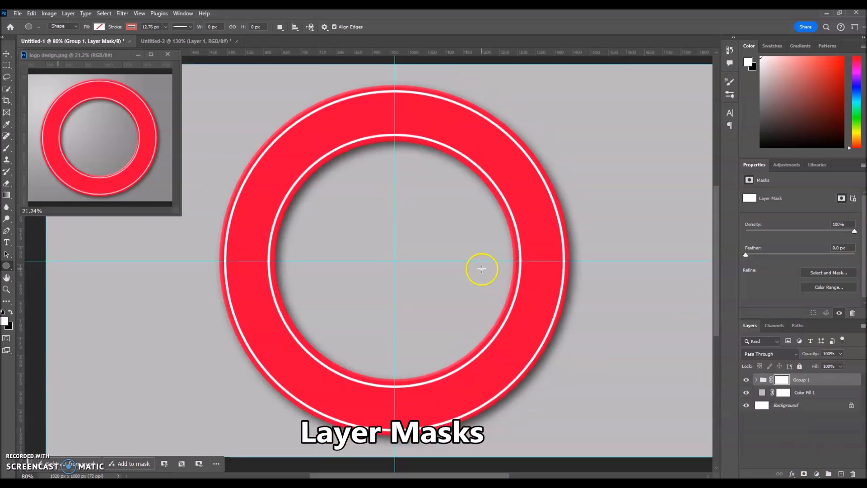
pyautogui.moveTo(717, 282); pyautogui.dragTo(718, 271)
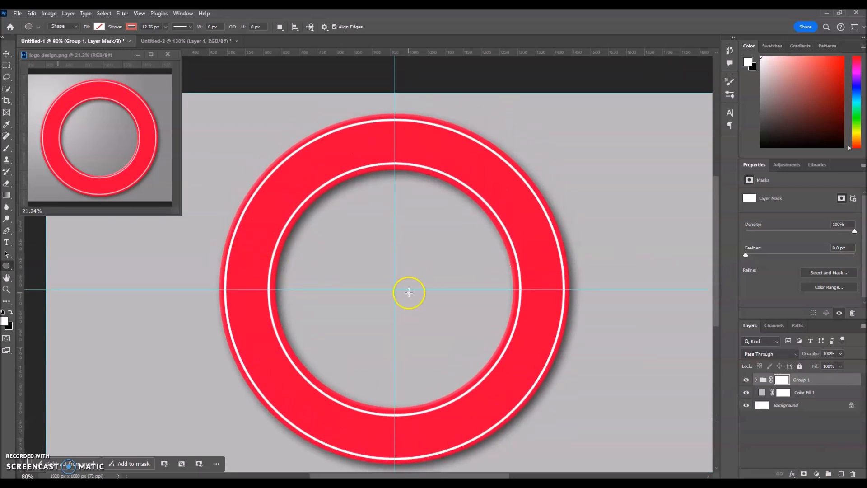
pyautogui.press('b')
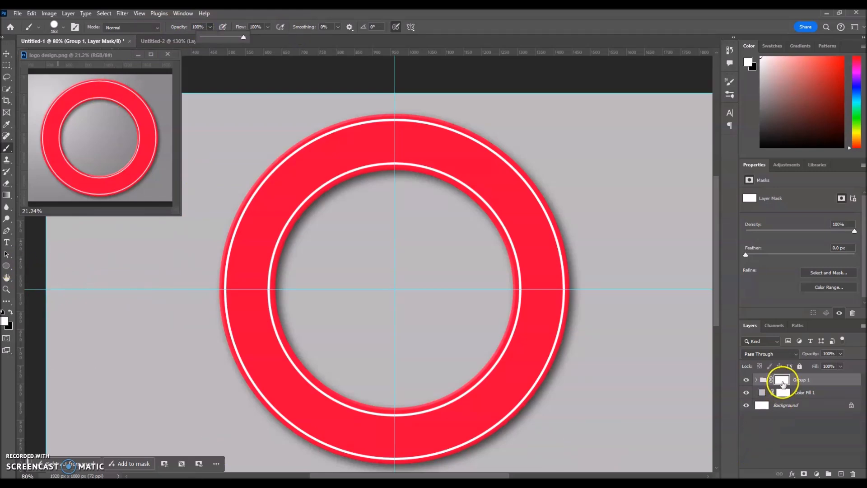
pyautogui.click(11, 312)
pyautogui.click(11, 312)
pyautogui.moveTo(315, 282); pyautogui.dragTo(145, 384)
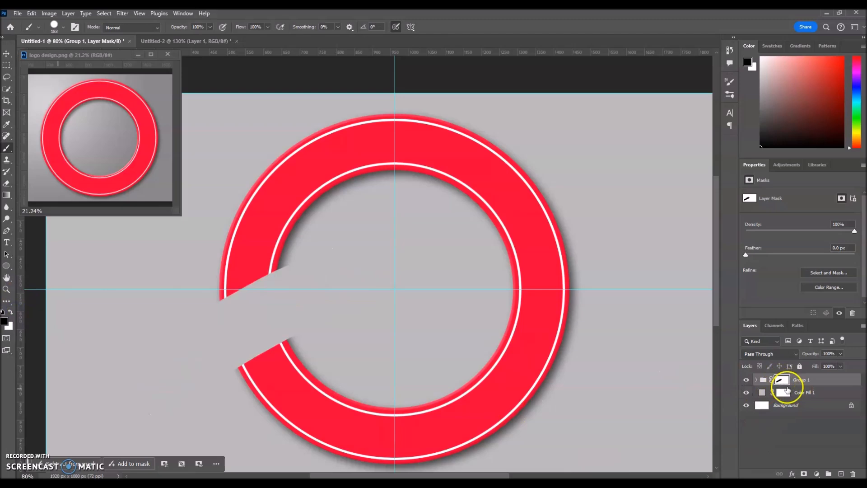
pyautogui.moveTo(307, 343)
pyautogui.mouseDown()
pyautogui.moveTo(369, 308)
pyautogui.moveTo(264, 405)
pyautogui.moveTo(348, 385)
pyautogui.moveTo(278, 459)
pyautogui.mouseUp()
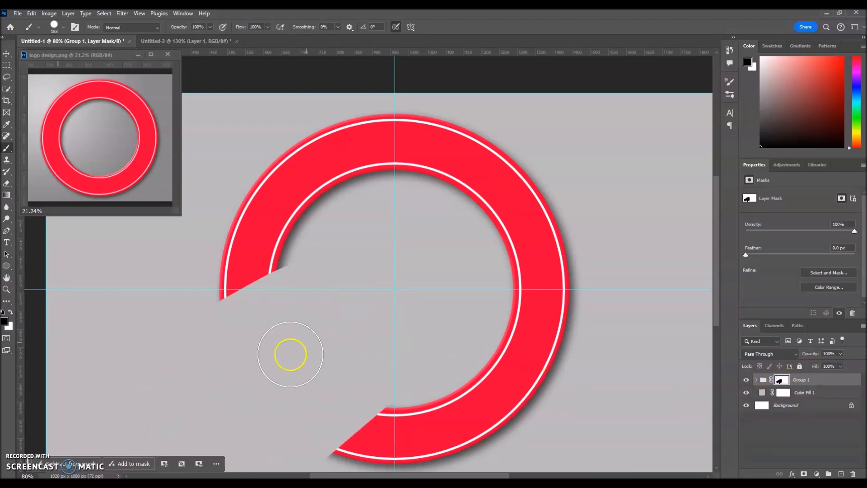
# Paint with white on Group 1's layer mask to restore the hidden lower-left part of the ring.
pyautogui.click(11, 313)
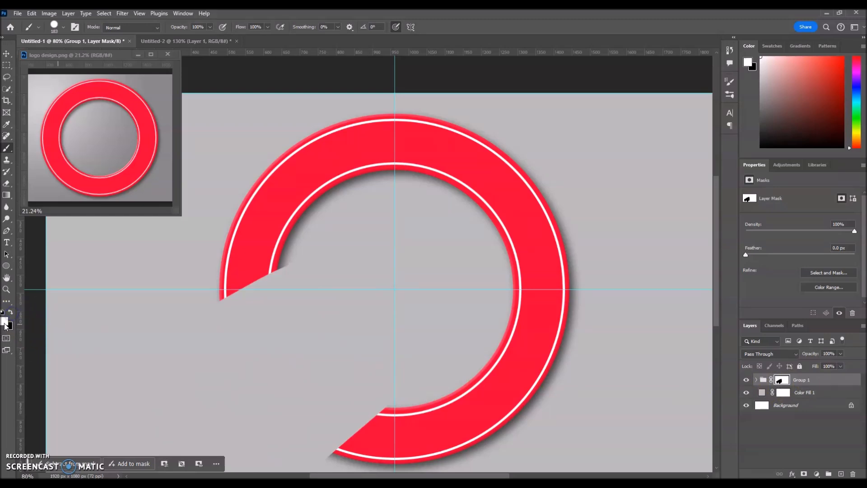
pyautogui.moveTo(321, 275)
pyautogui.mouseDown()
pyautogui.moveTo(215, 322)
pyautogui.moveTo(314, 284)
pyautogui.moveTo(224, 377)
pyautogui.moveTo(365, 315)
pyautogui.moveTo(288, 395)
pyautogui.moveTo(275, 437)
pyautogui.moveTo(340, 429)
pyautogui.moveTo(316, 456)
pyautogui.mouseUp()
# Try hiding a rectangular band across the ring's middle with a black fill on the group mask, undo it and deselect.
pyautogui.moveTo(717, 258); pyautogui.dragTo(718, 269)
pyautogui.click(7, 66)
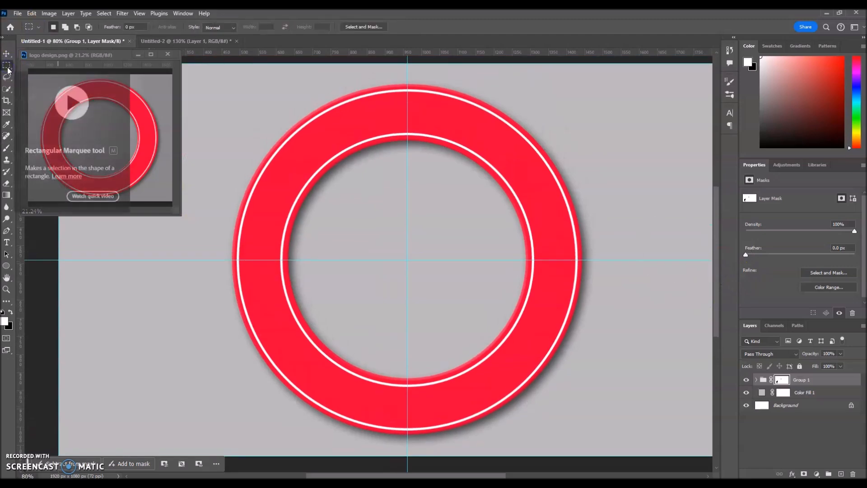
pyautogui.moveTo(204, 202); pyautogui.dragTo(622, 316)
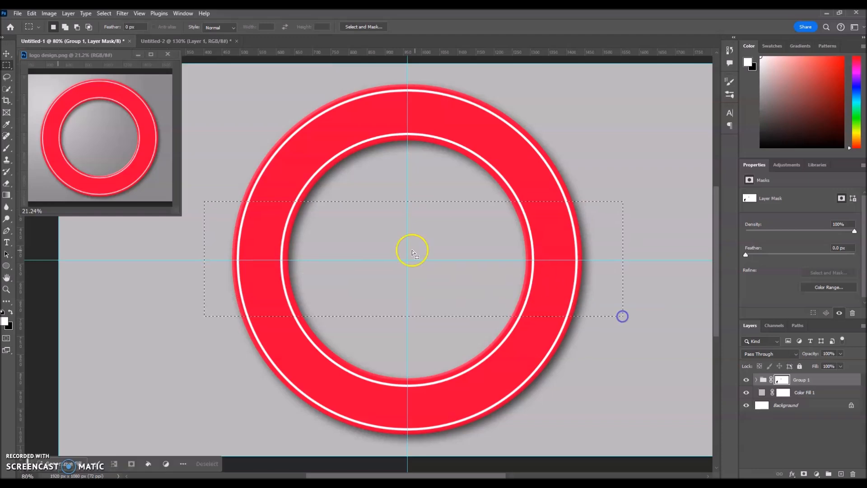
pyautogui.rightClick(437, 251)
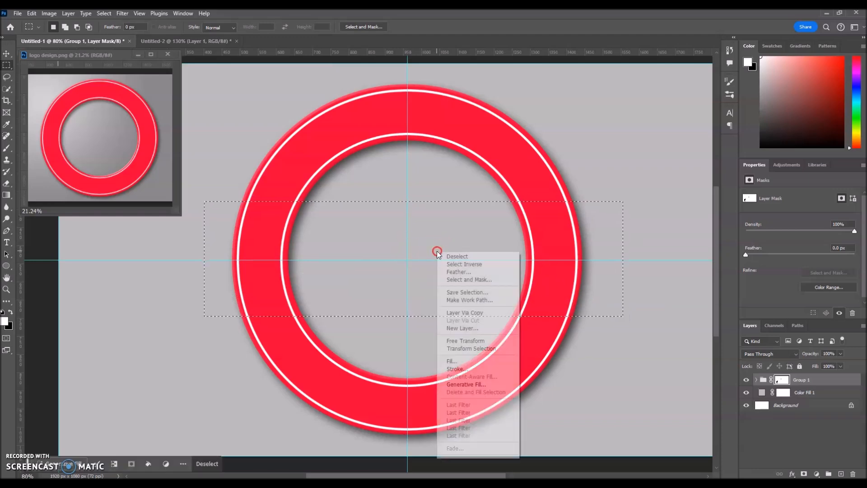
pyautogui.click(454, 361)
pyautogui.click(482, 136)
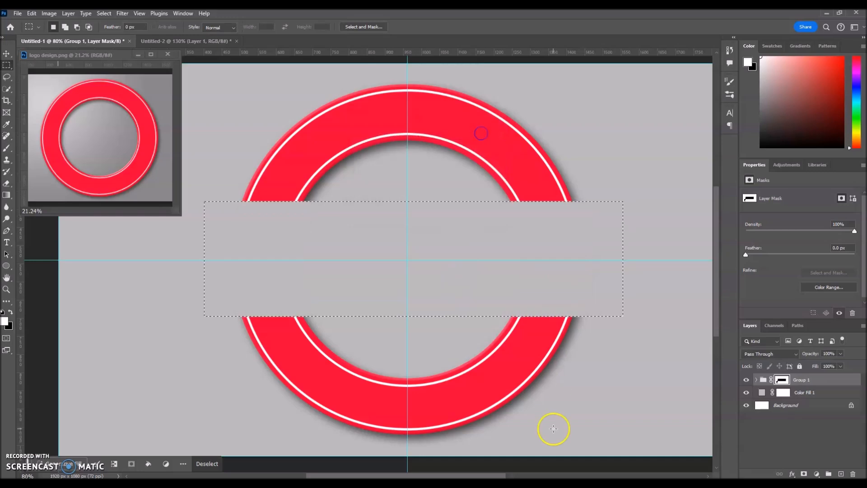
pyautogui.hotkey('ctrl', 'd')
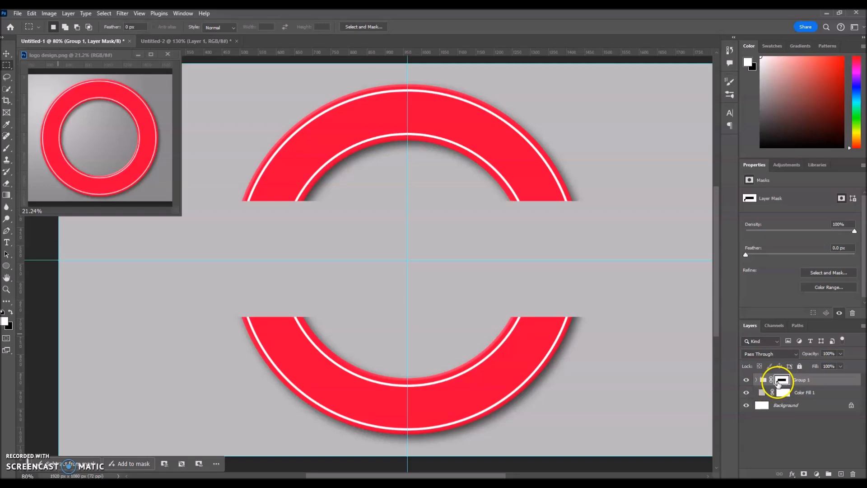
pyautogui.hotkey('ctrl', 'z')
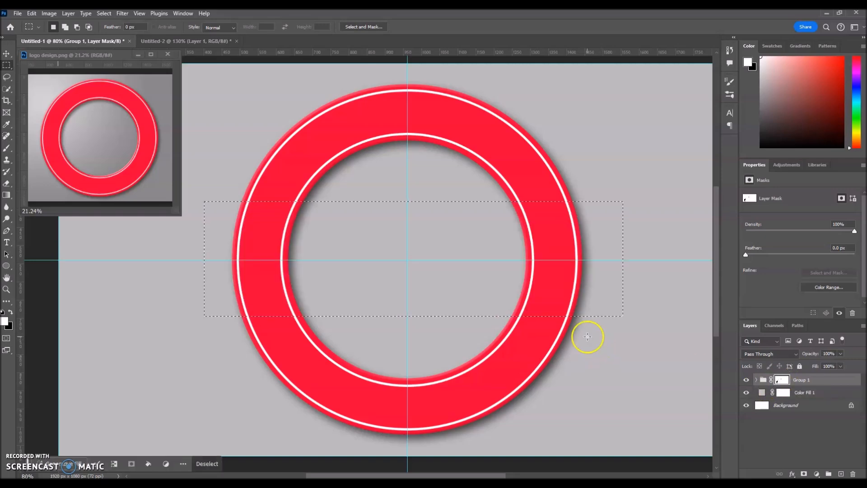
pyautogui.click(587, 337)
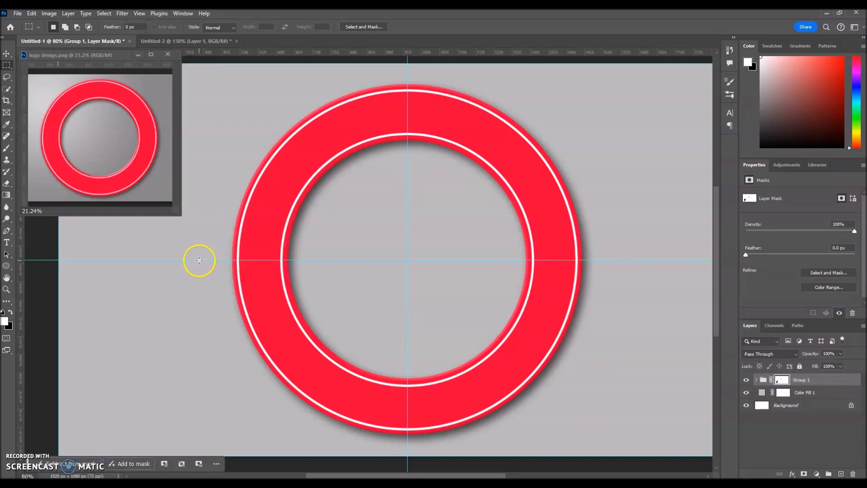
# Select the area below the horizontal guide around the ring, fill it with black on Group 1's mask, and deselect.
pyautogui.moveTo(198, 260); pyautogui.dragTo(617, 457)
pyautogui.rightClick(443, 357)
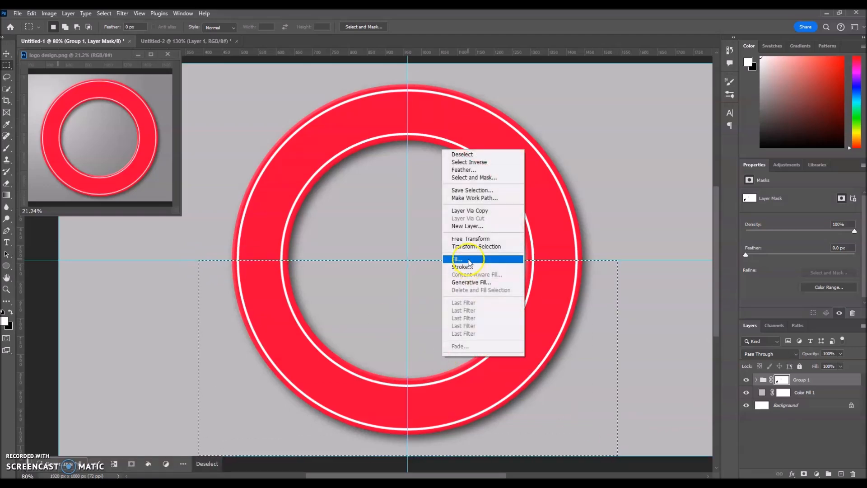
pyautogui.click(452, 261)
pyautogui.click(484, 136)
pyautogui.hotkey('ctrl', 'd')
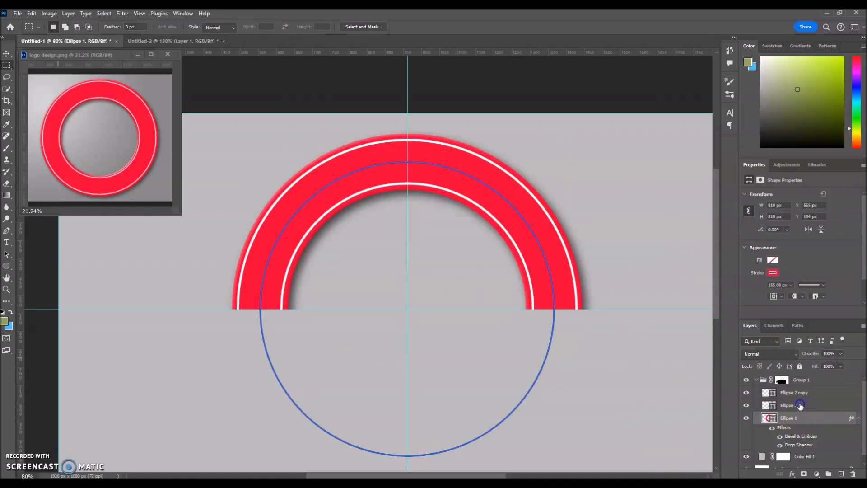
# Set the stroke of Ellipse 2, the inner white outline, to a dotted line and select the Background layer.
pyautogui.click(795, 409)
pyautogui.click(9, 267)
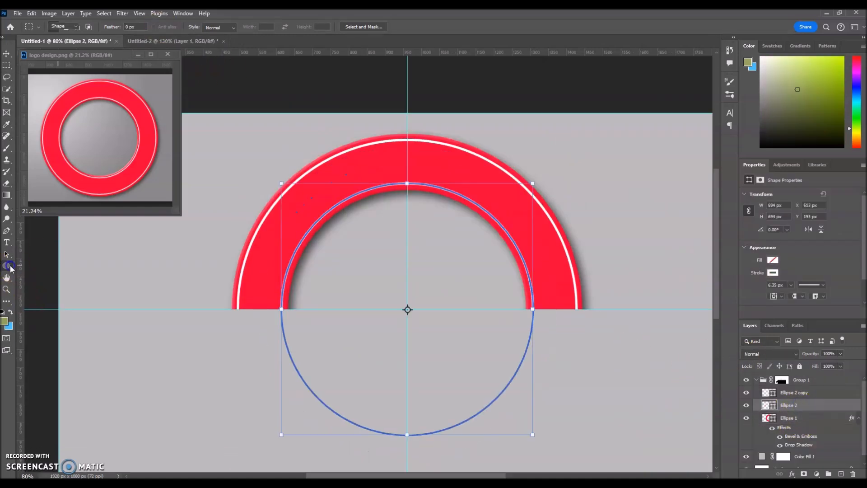
pyautogui.click(177, 26)
pyautogui.click(176, 84)
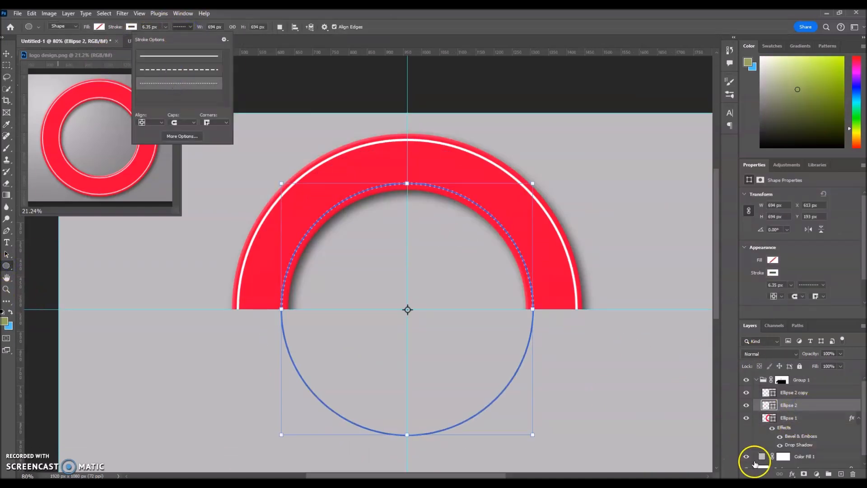
pyautogui.scroll(-1, 768, 452)
pyautogui.click(817, 463)
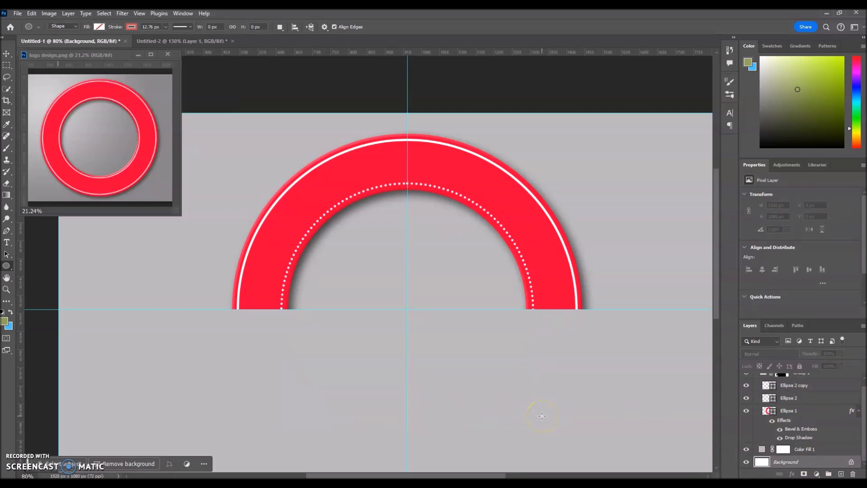
# Change the stroke color of Ellipse 1, the thick ring, to olive green.
pyautogui.click(788, 410)
pyautogui.click(131, 27)
pyautogui.click(128, 70)
pyautogui.click(381, 23)
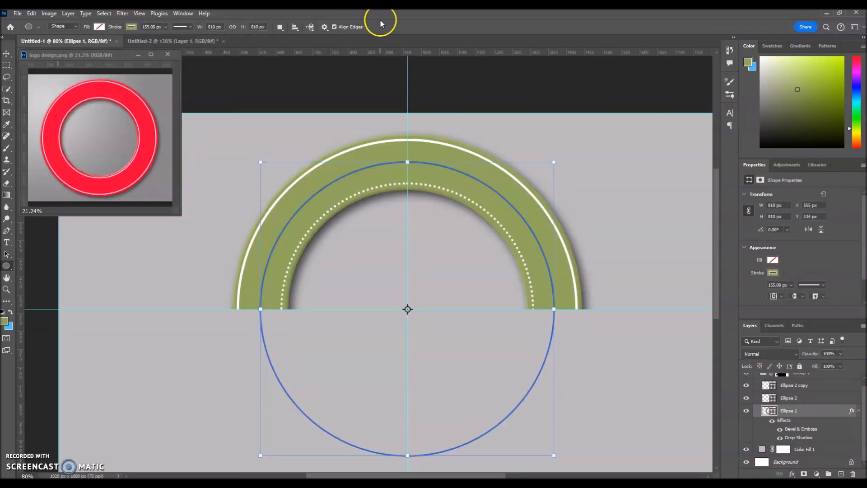